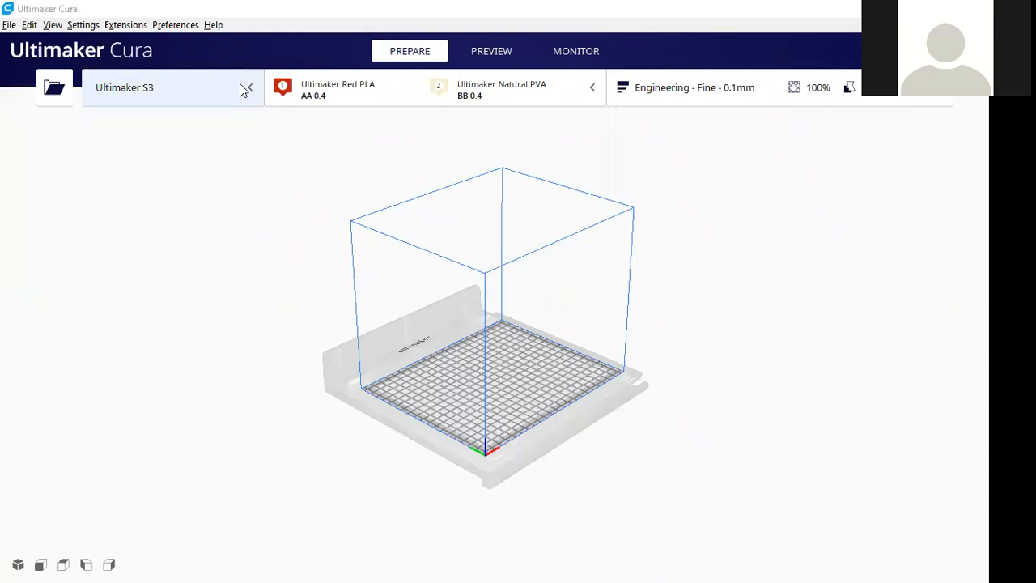
# Step: Look up the Creality Ender-3 among the non-networked printers available to add, and leave without adding it
pyautogui.click(240, 85)
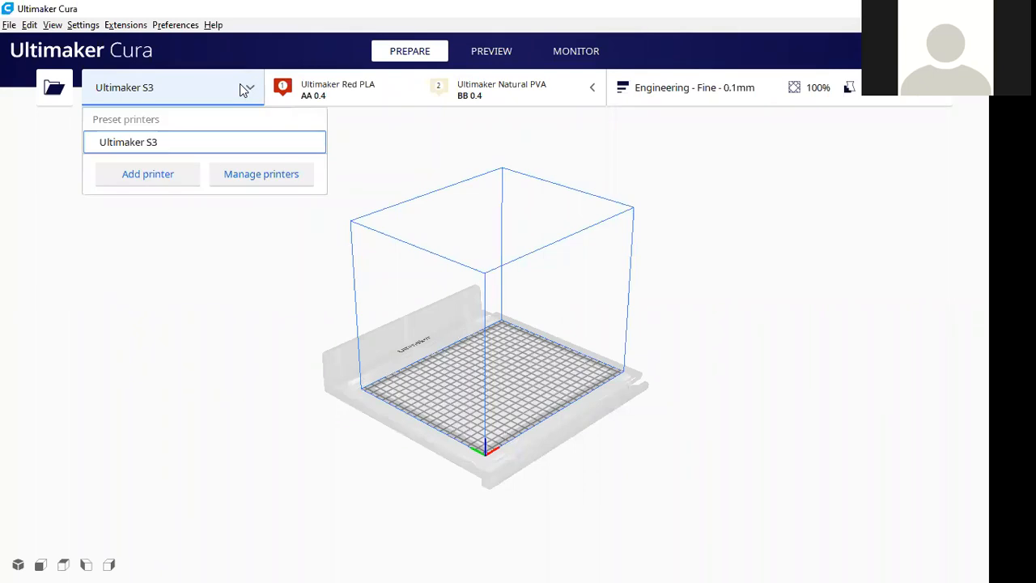
pyautogui.click(185, 175)
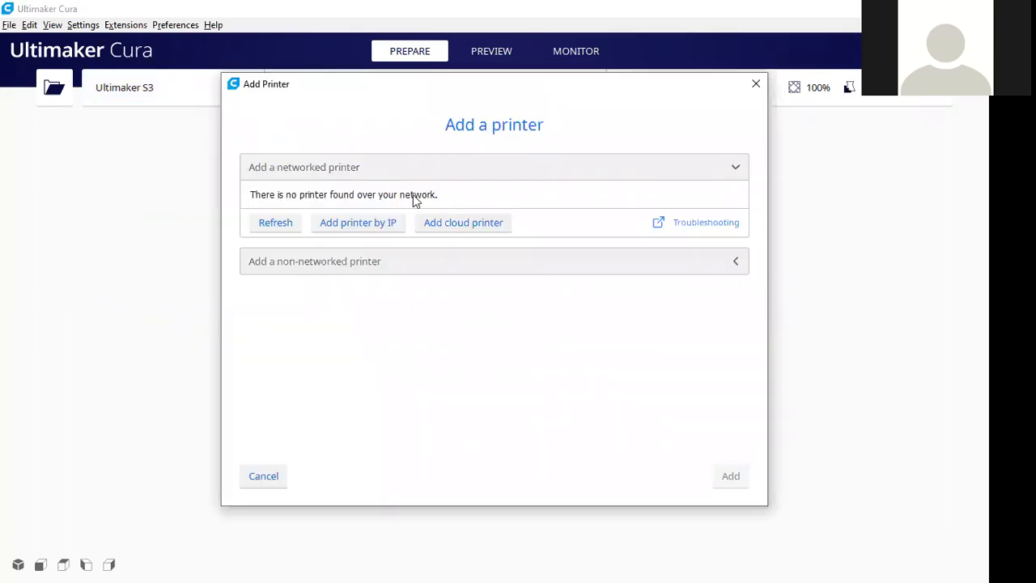
pyautogui.click(346, 262)
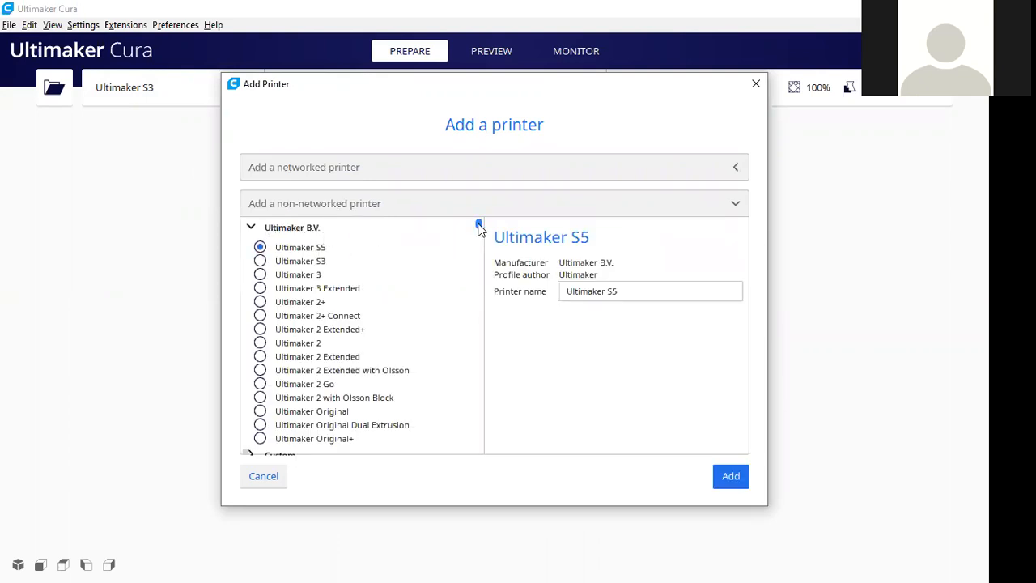
pyautogui.moveTo(478, 227); pyautogui.dragTo(480, 270)
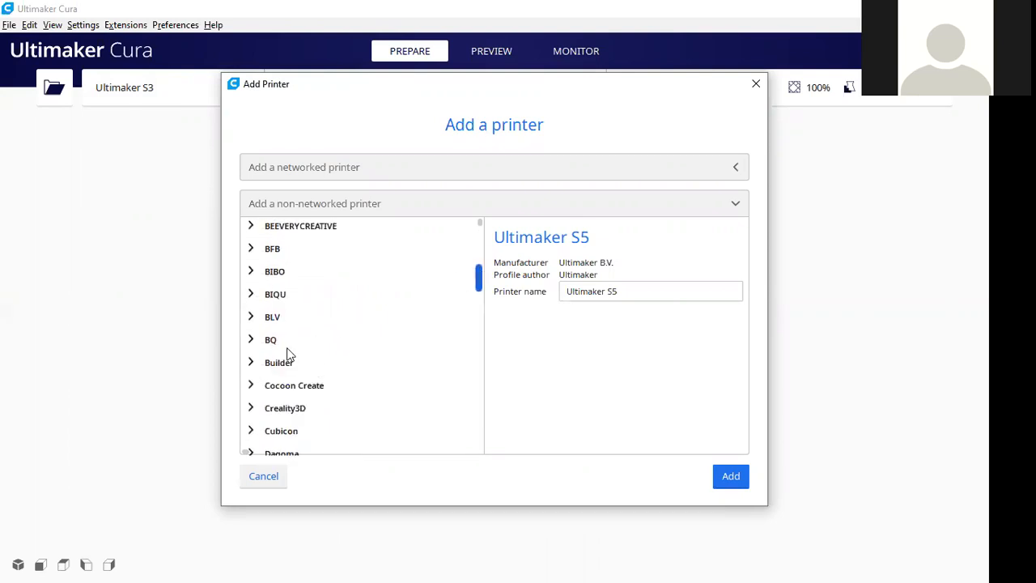
pyautogui.click(252, 409)
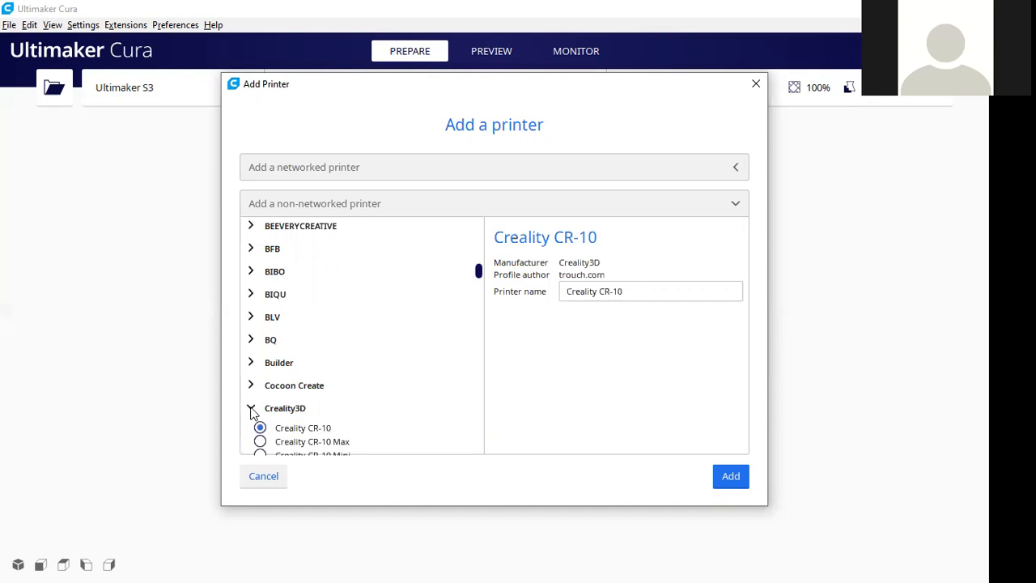
pyautogui.moveTo(480, 273); pyautogui.dragTo(481, 285)
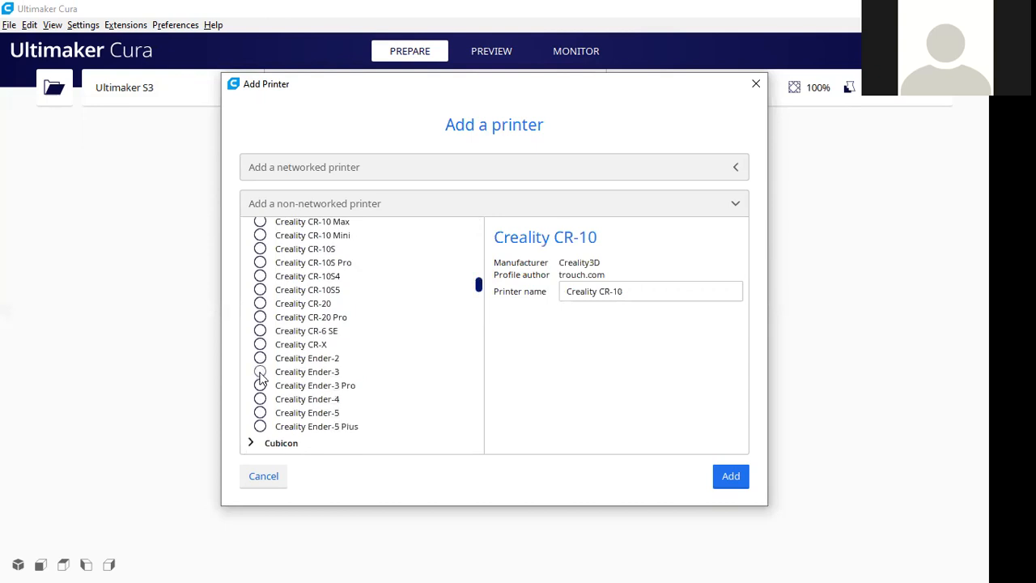
pyautogui.click(260, 373)
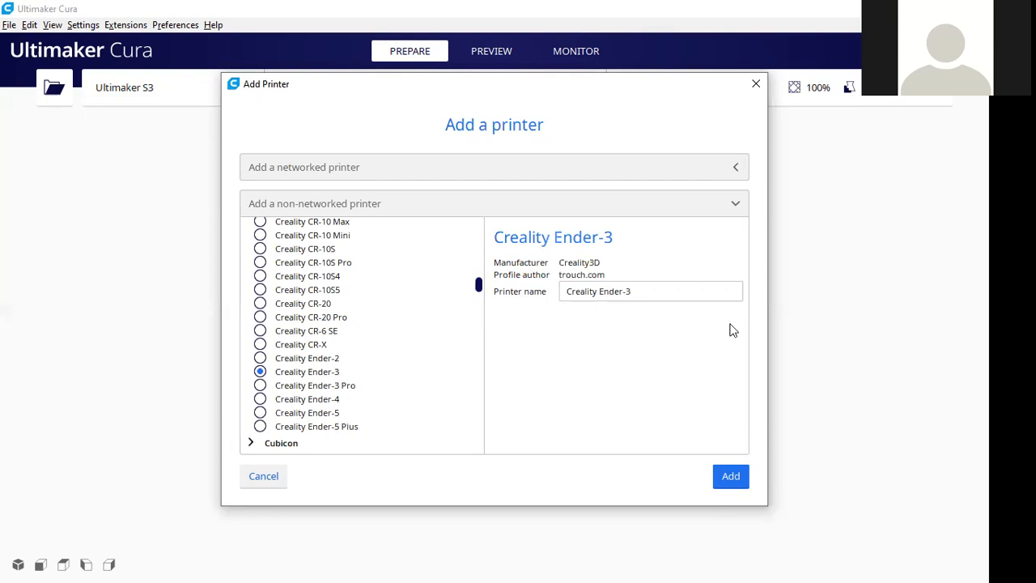
pyautogui.click(754, 86)
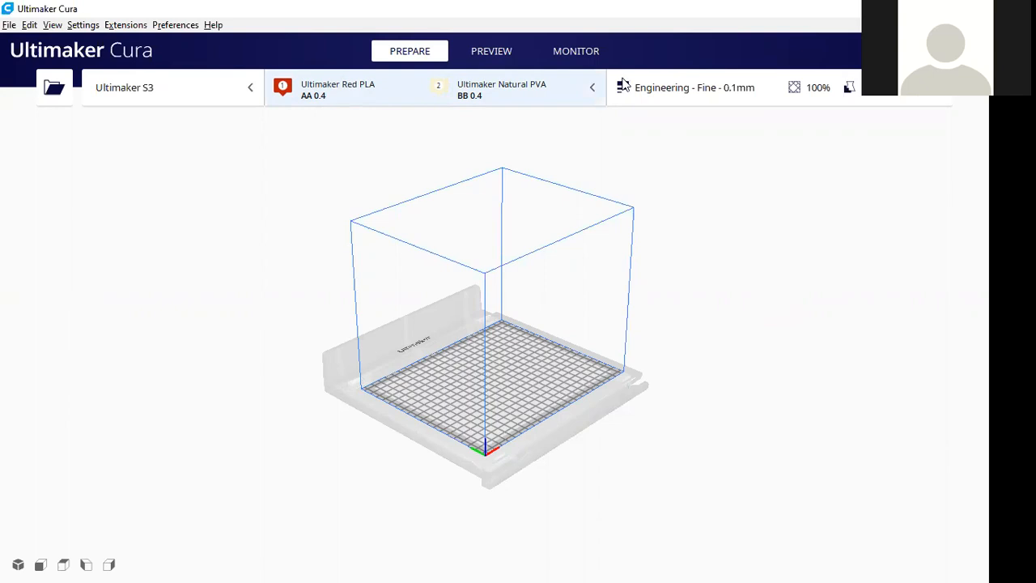
# Step: Set the first extruder's material to generic PLA
pyautogui.click(595, 89)
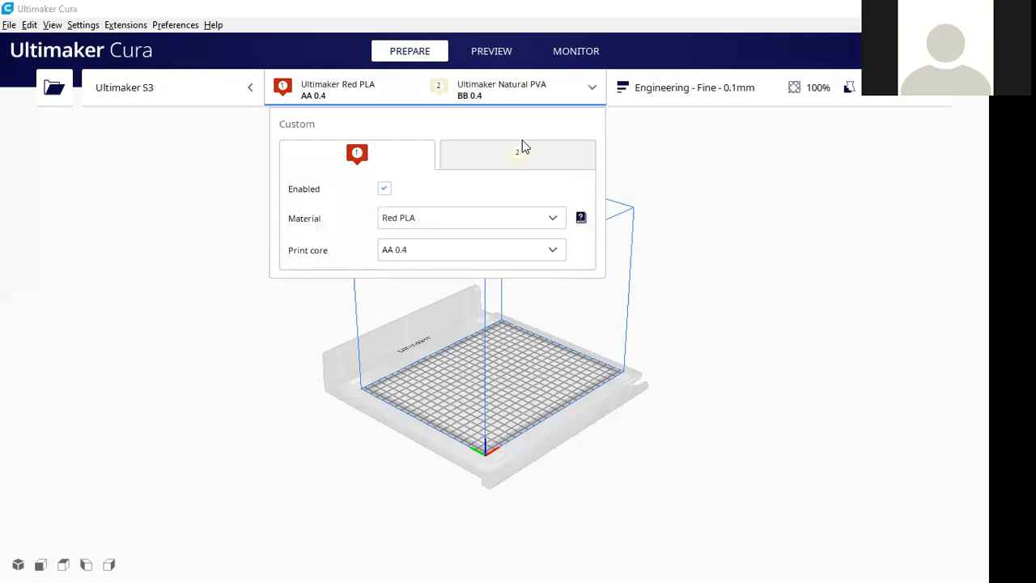
pyautogui.click(501, 156)
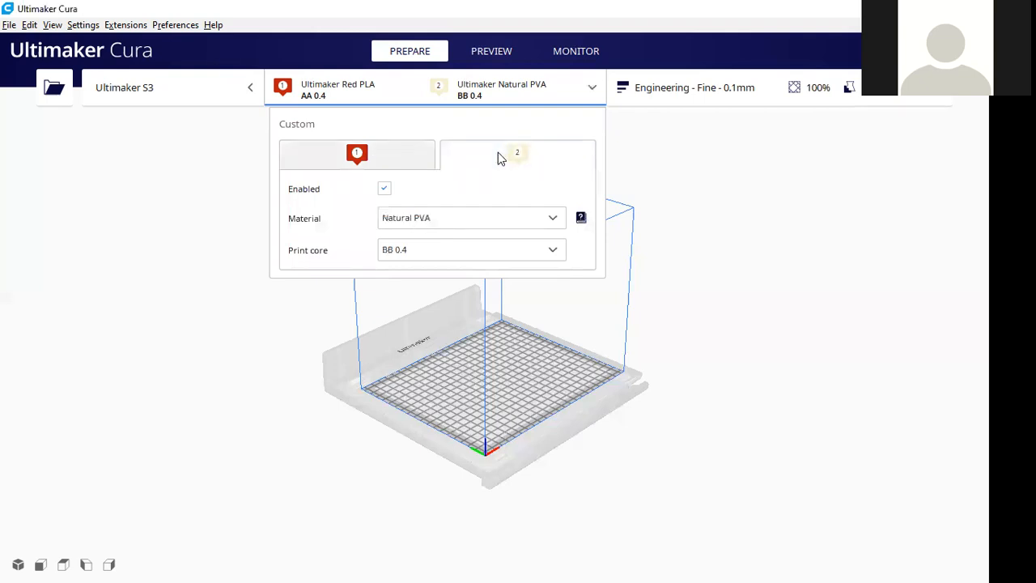
pyautogui.click(409, 148)
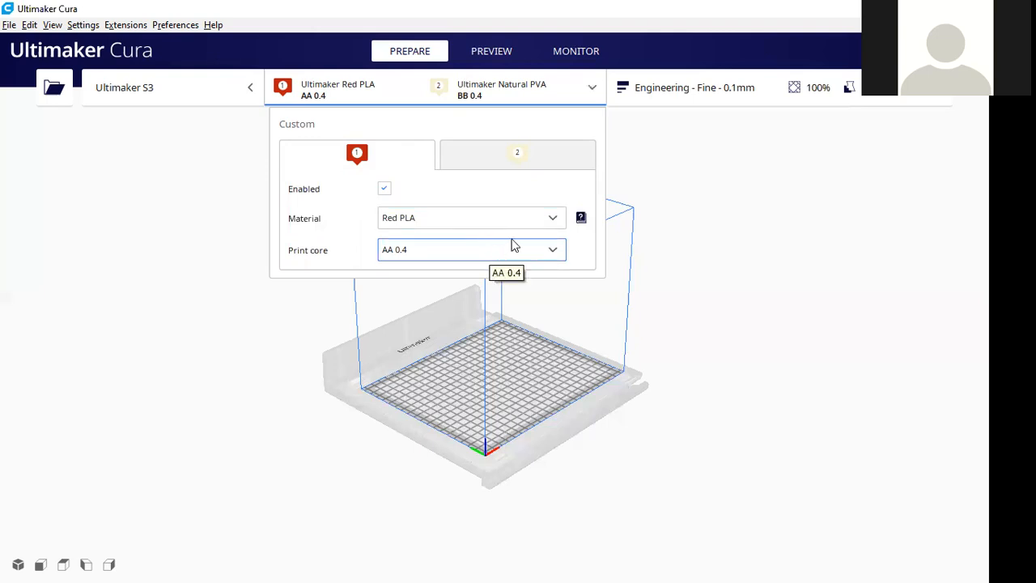
pyautogui.click(550, 221)
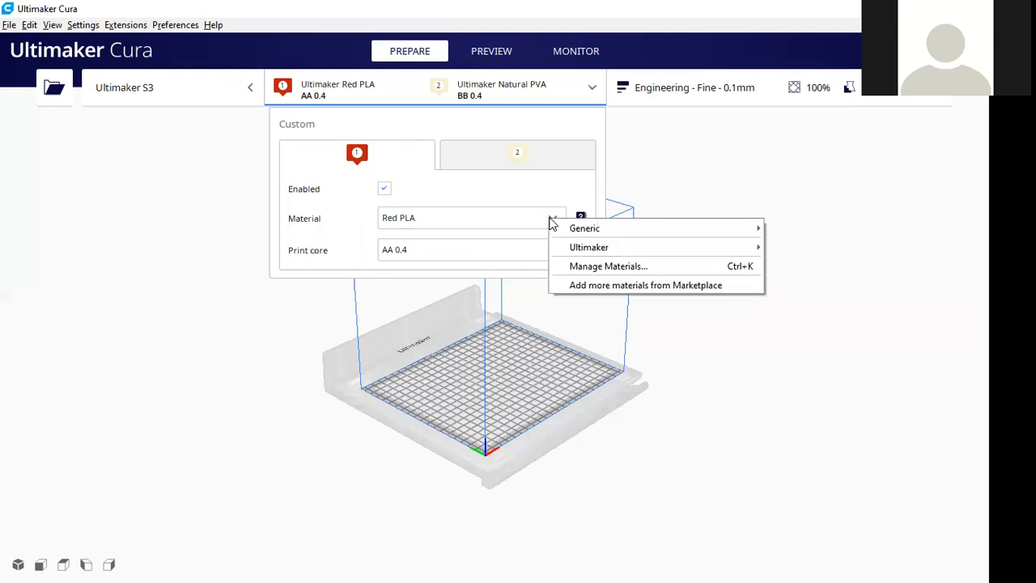
pyautogui.moveTo(586, 232)
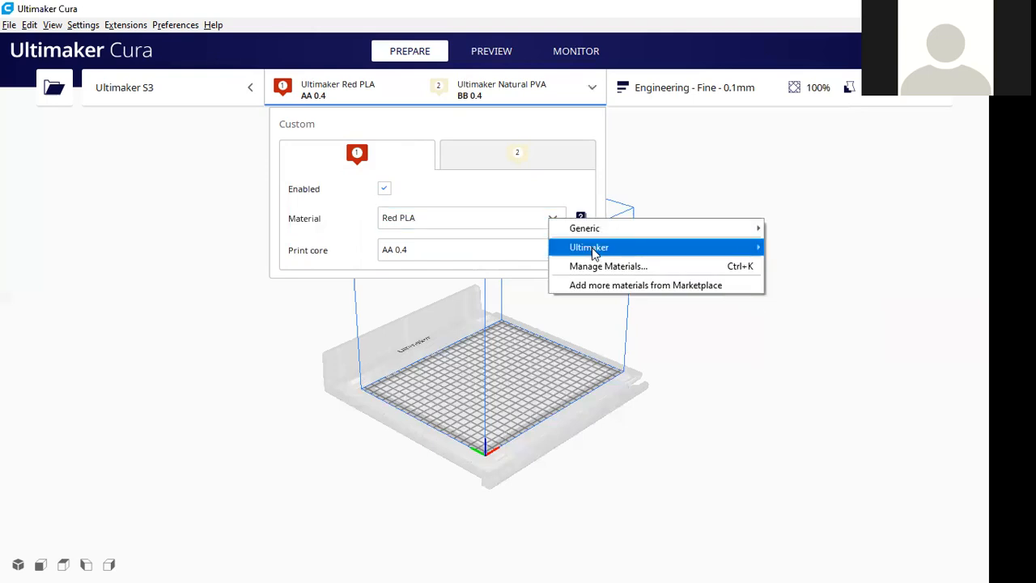
pyautogui.moveTo(593, 253)
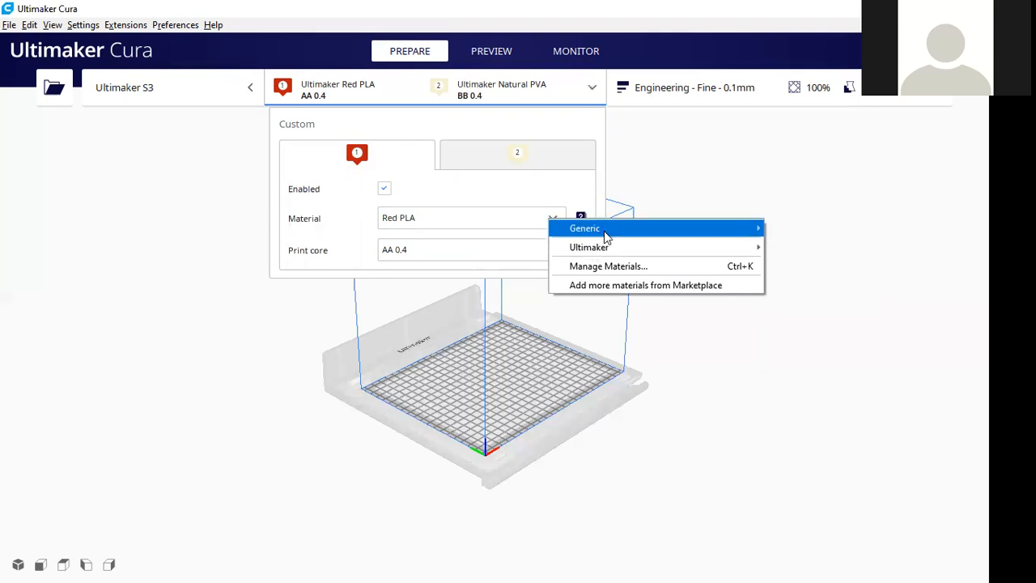
pyautogui.moveTo(752, 234)
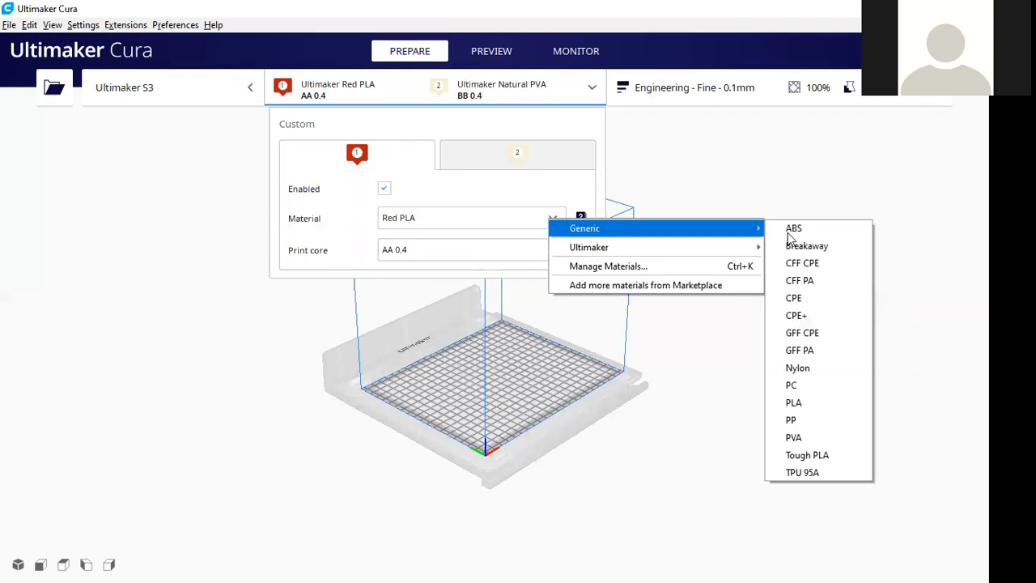
pyautogui.click(793, 402)
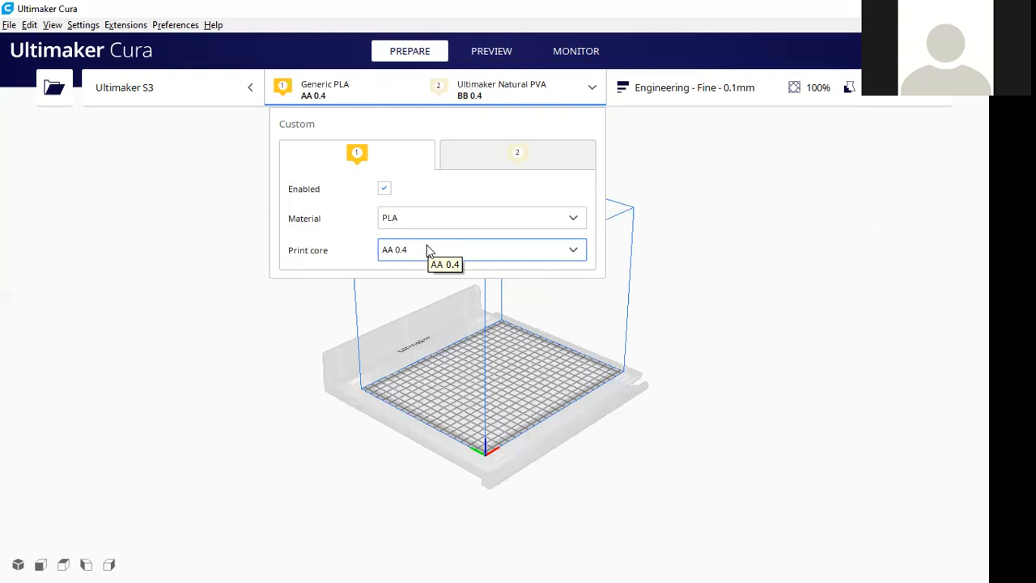
# Step: Disable the second extruder in the printer's material configuration and close the configuration
pyautogui.click(468, 153)
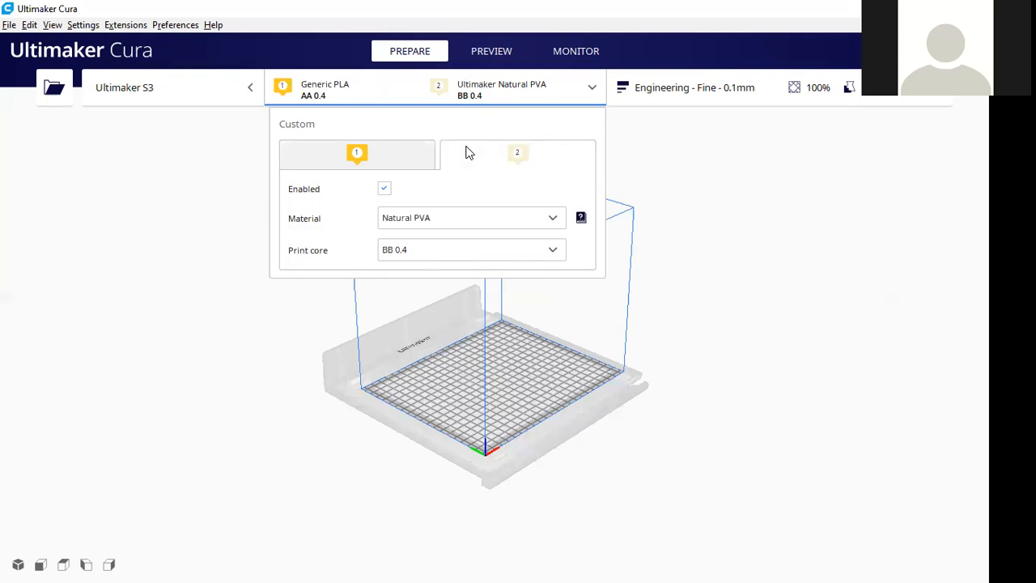
pyautogui.click(486, 221)
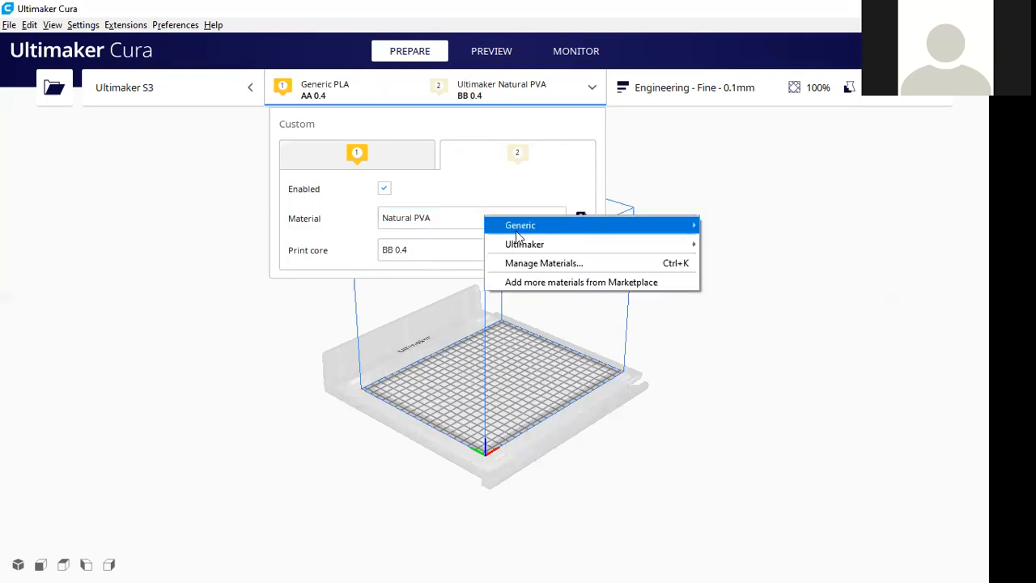
pyautogui.moveTo(527, 233)
pyautogui.moveTo(656, 231)
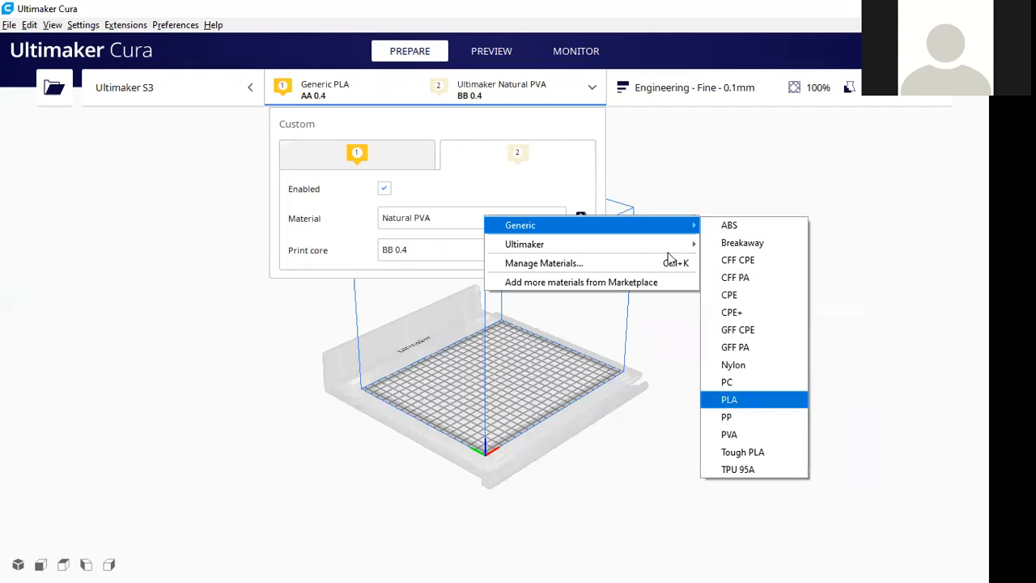
pyautogui.click(480, 183)
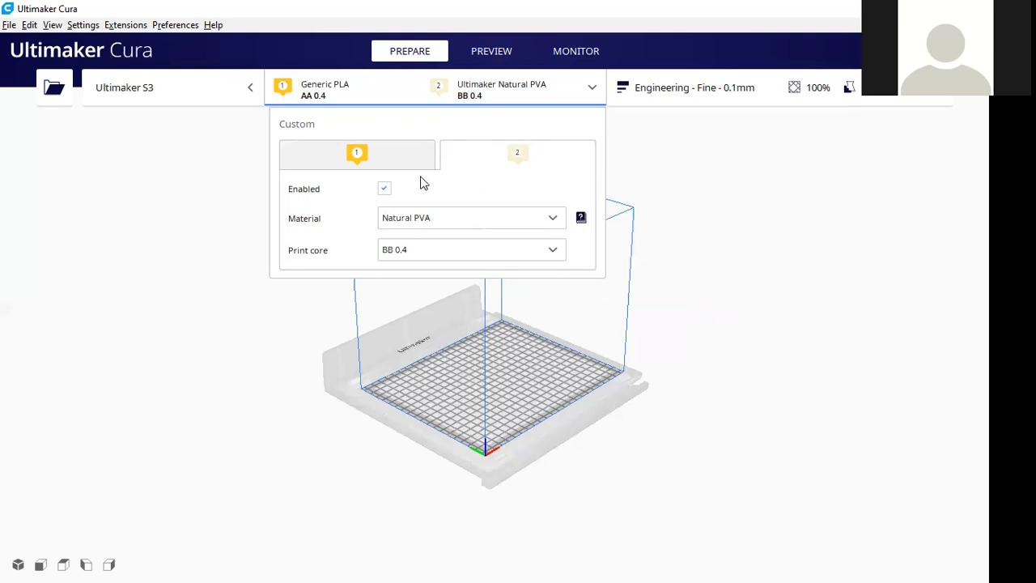
pyautogui.click(386, 189)
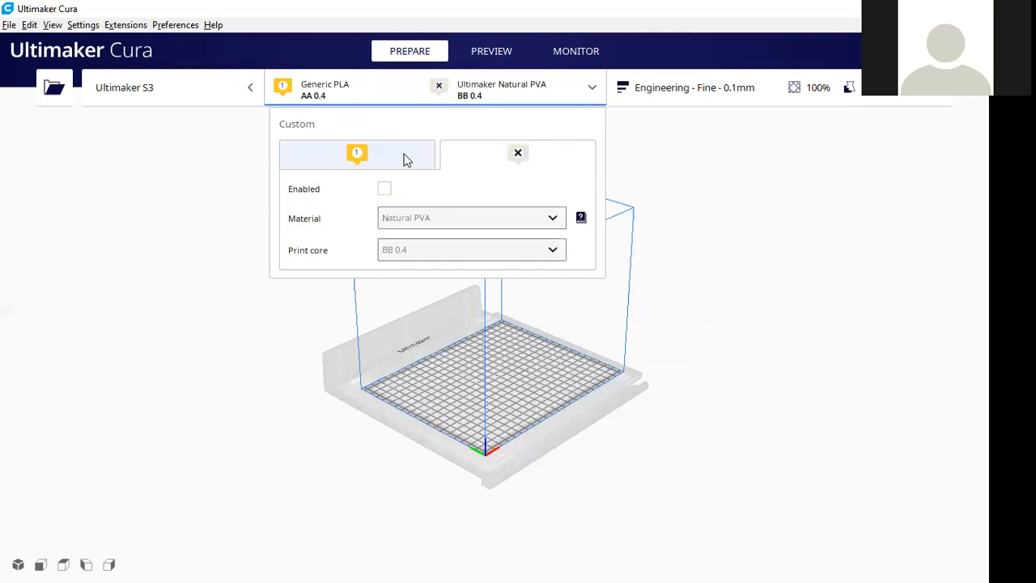
pyautogui.click(405, 160)
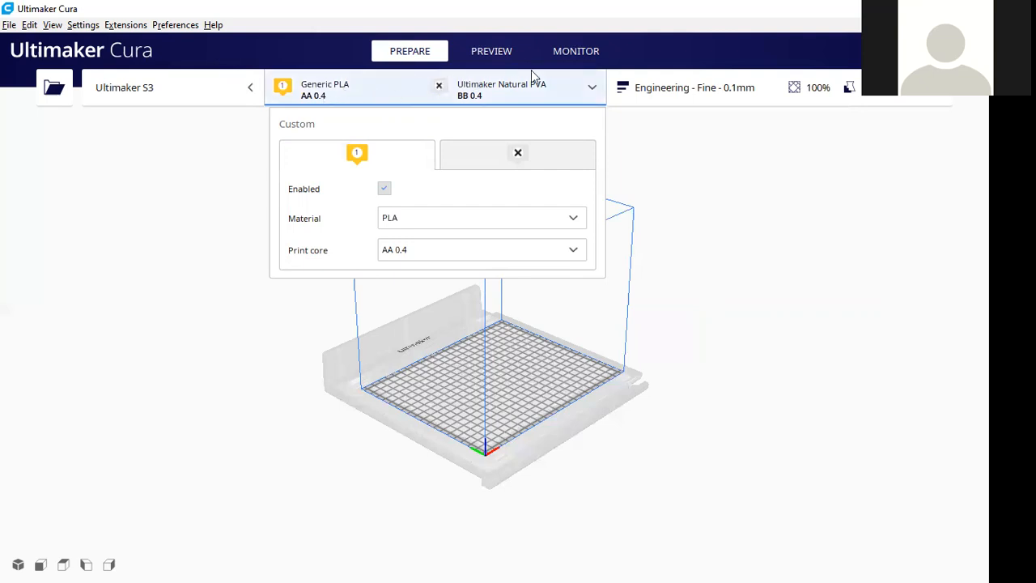
pyautogui.click(591, 89)
# Step: Set the infill density to 60% in the recommended print settings
pyautogui.click(684, 91)
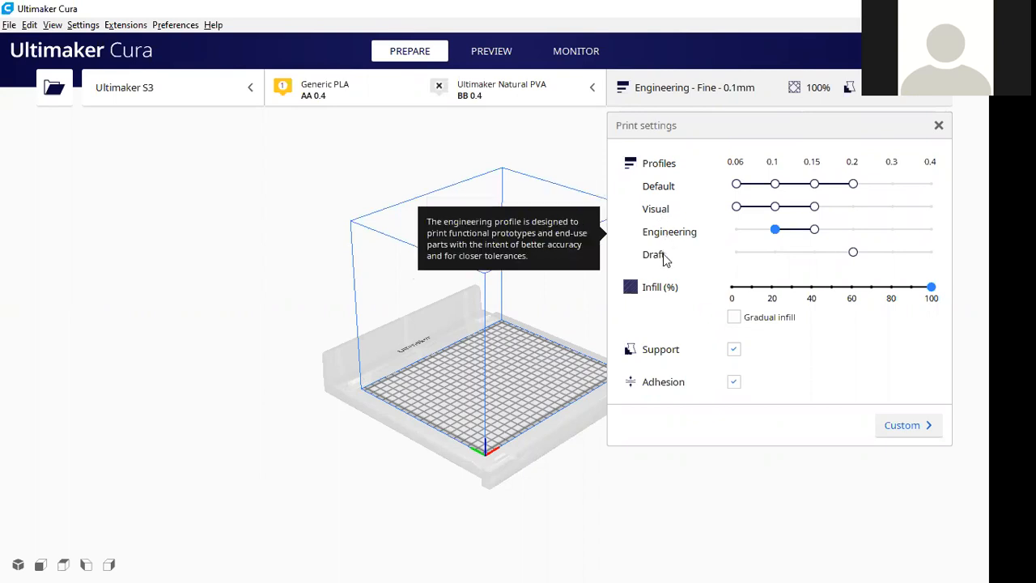
pyautogui.moveTo(664, 257)
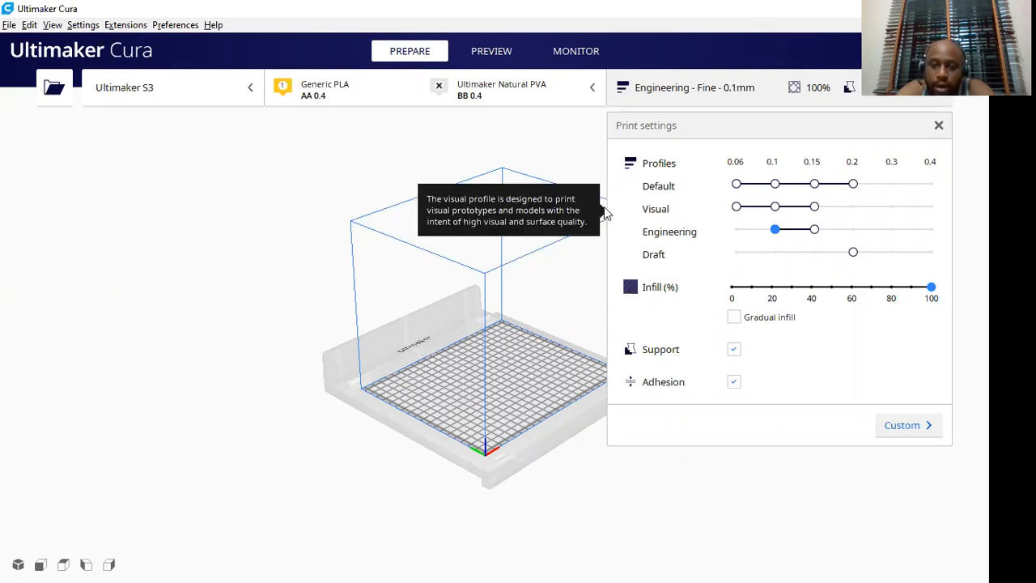
pyautogui.moveTo(656, 215)
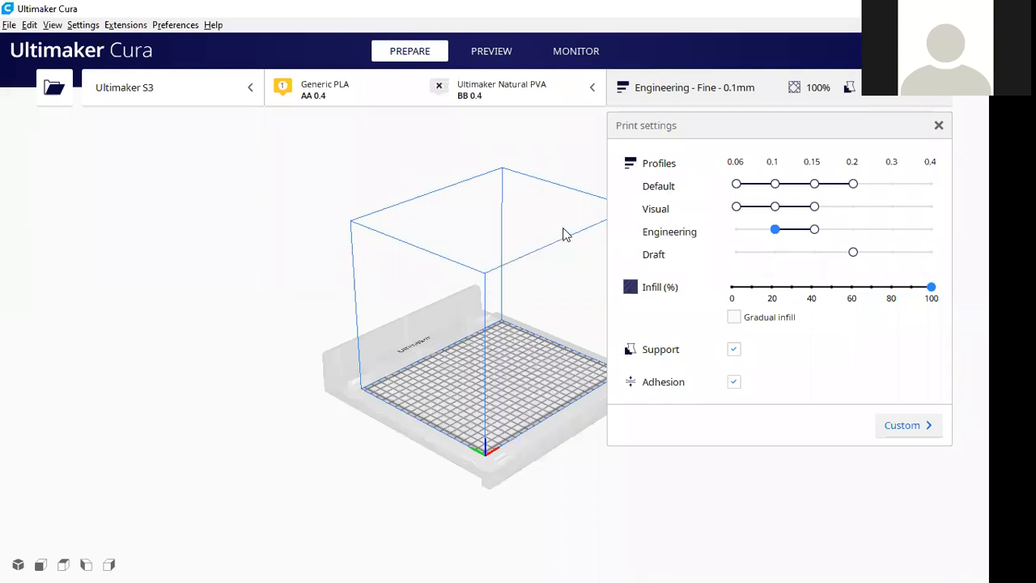
pyautogui.moveTo(669, 237)
pyautogui.click(891, 287)
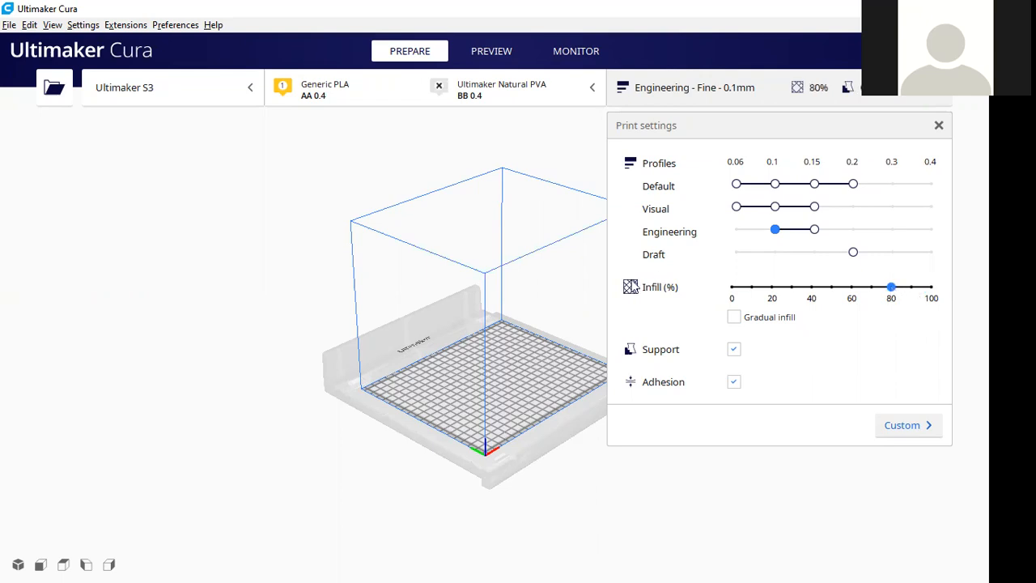
pyautogui.click(851, 290)
pyautogui.click(812, 290)
pyautogui.click(773, 289)
pyautogui.click(814, 291)
pyautogui.click(852, 290)
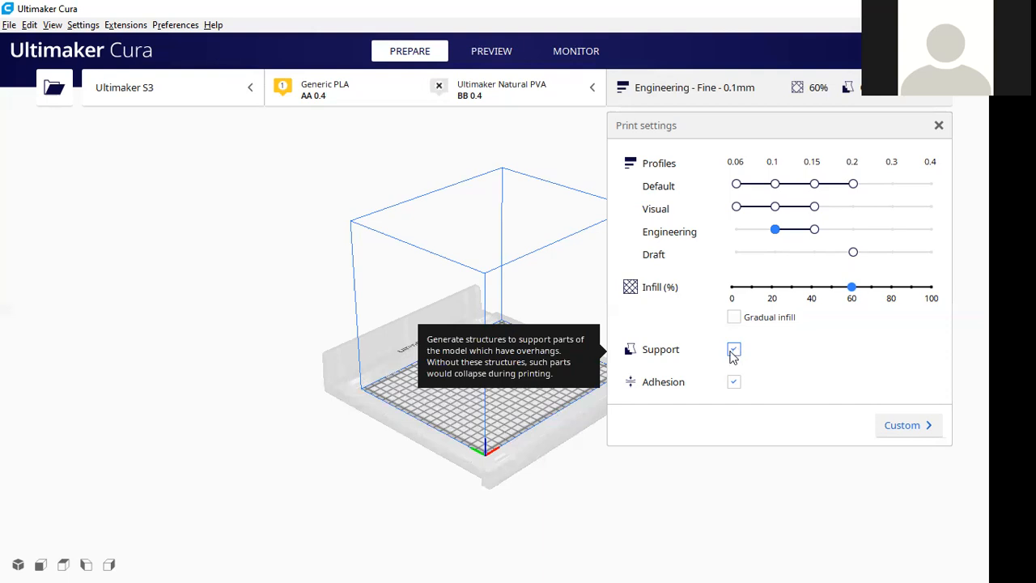
pyautogui.click(734, 381)
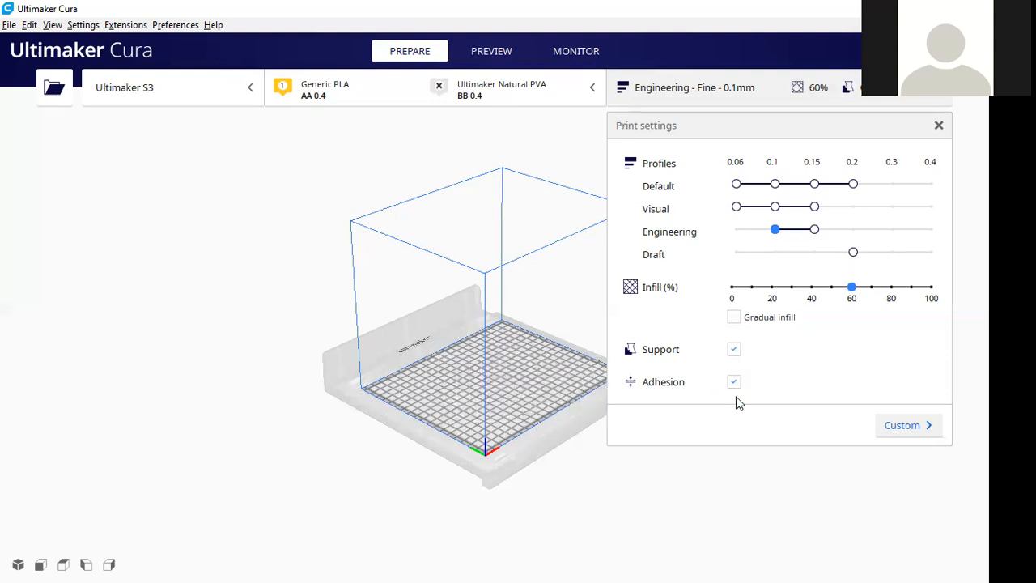
# Step: Show the custom print settings and examine the support generation, placement and overhang angle options
pyautogui.click(907, 424)
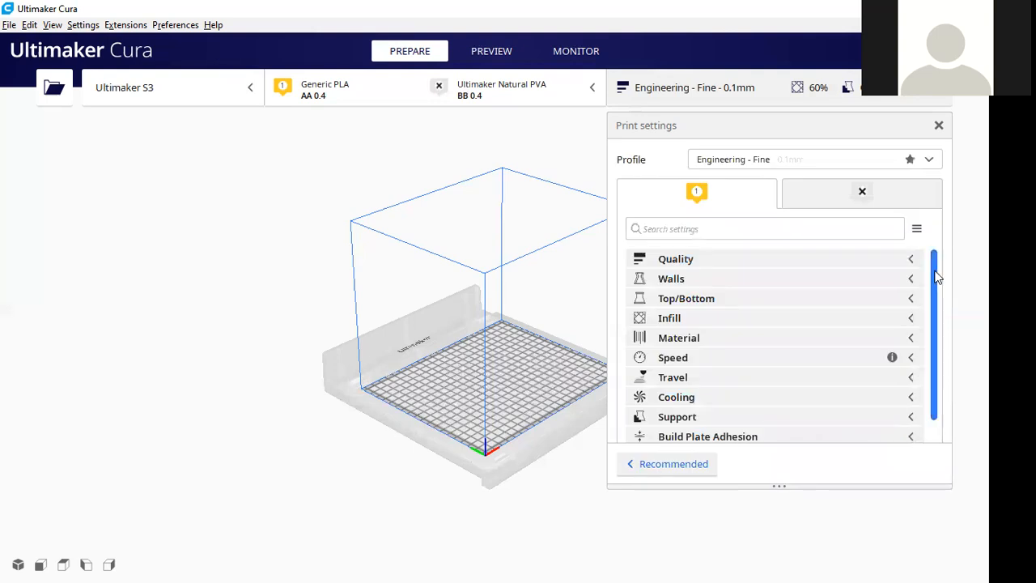
pyautogui.scroll(-1, 936, 277)
pyautogui.scroll(-1, 937, 259)
pyautogui.scroll(1, 936, 255)
pyautogui.scroll(-1, 939, 385)
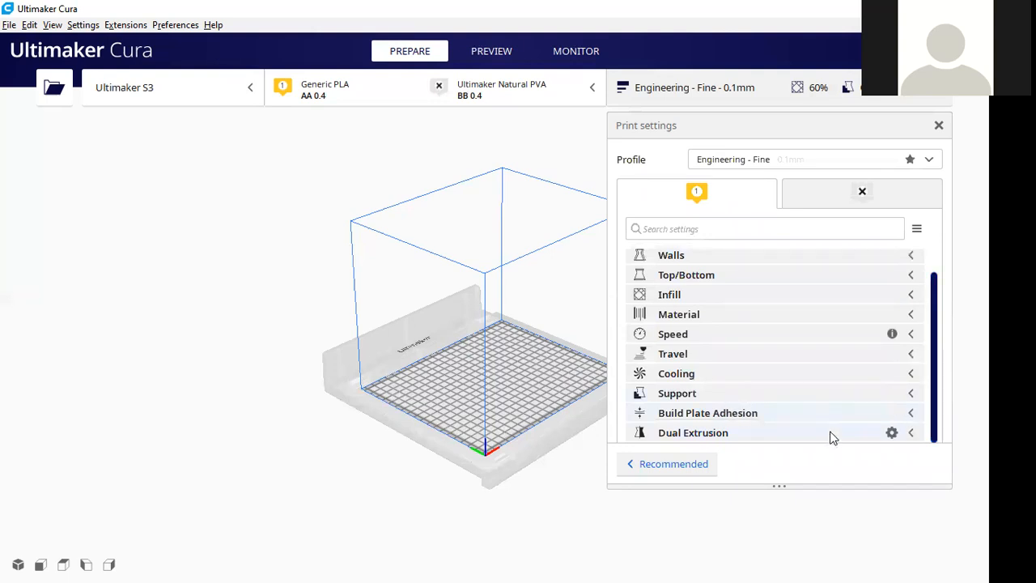
pyautogui.click(857, 393)
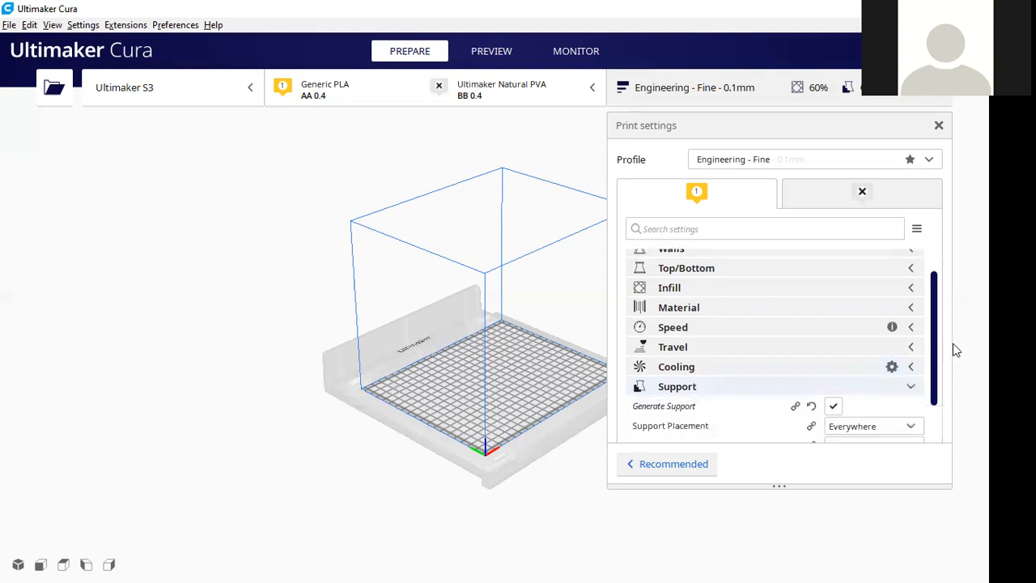
pyautogui.moveTo(936, 347); pyautogui.dragTo(940, 376)
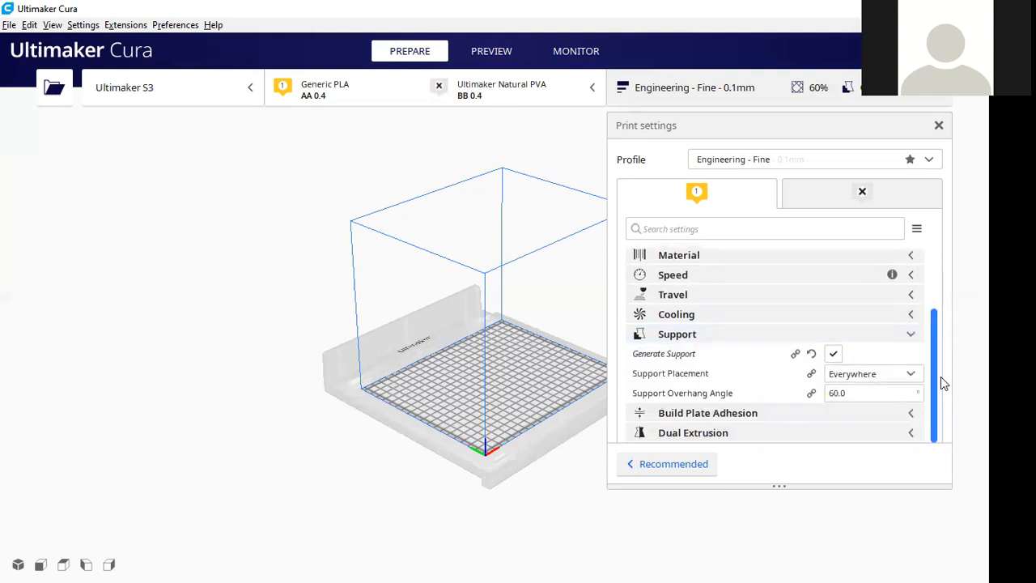
pyautogui.moveTo(660, 358)
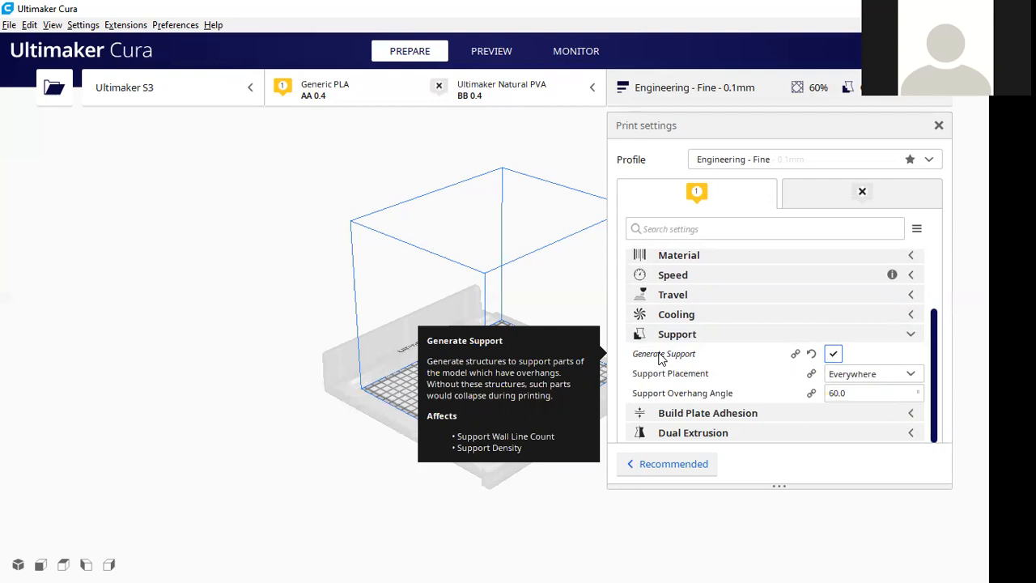
pyautogui.moveTo(684, 381)
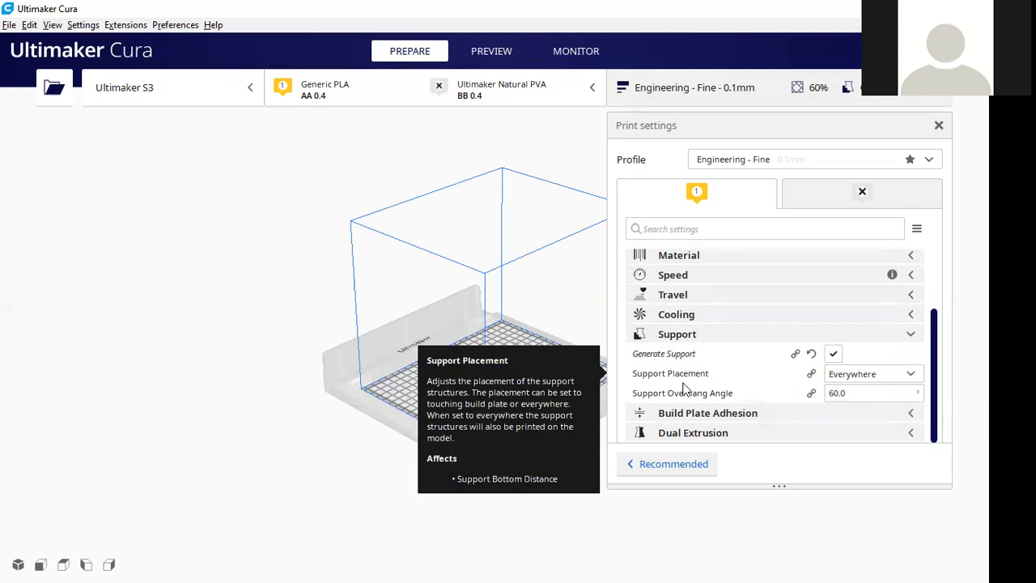
pyautogui.moveTo(685, 398)
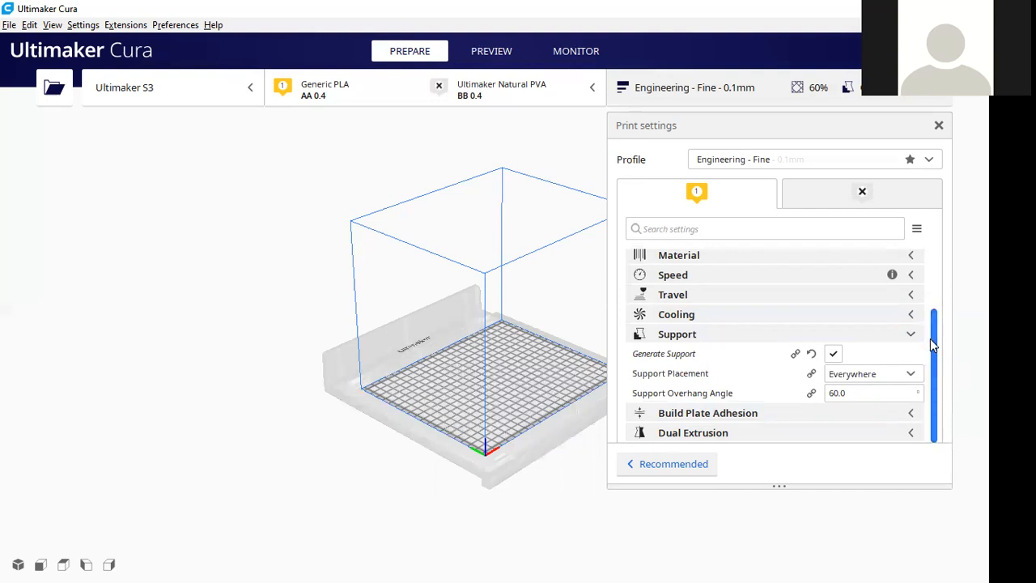
# Step: Compare the custom print settings of the two extruders and close the print settings
pyautogui.scroll(3, 930, 338)
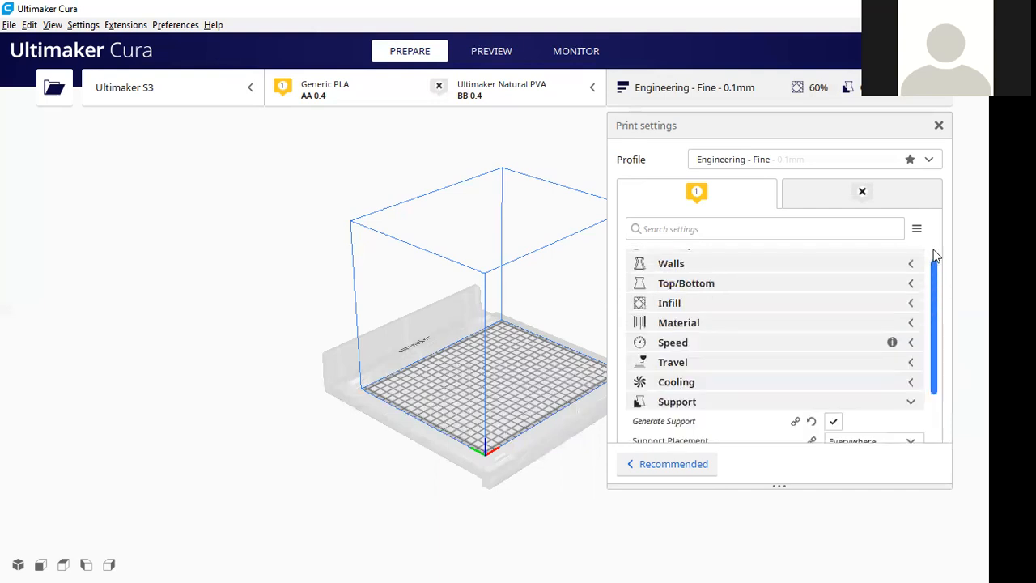
pyautogui.click(816, 192)
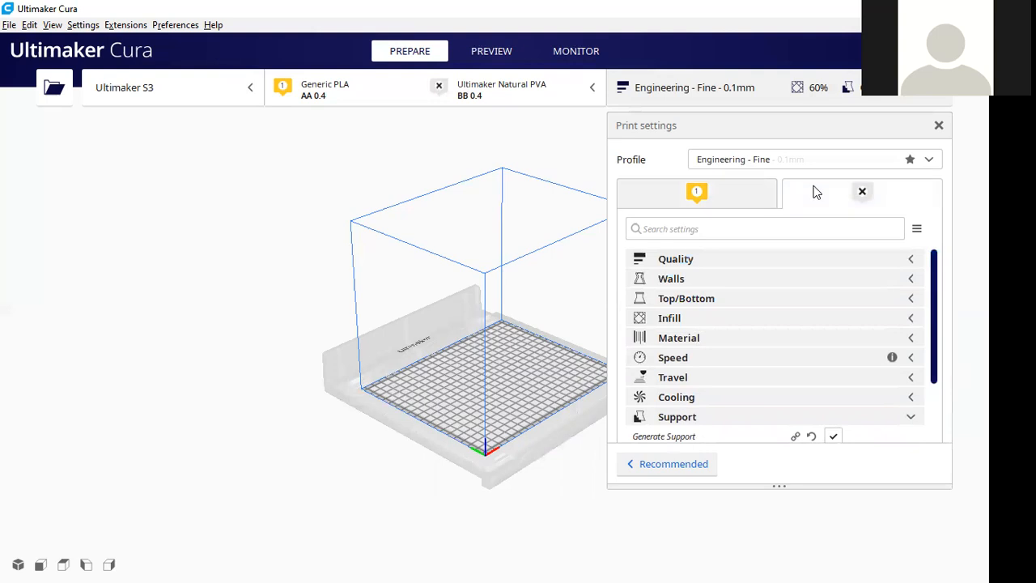
pyautogui.click(758, 197)
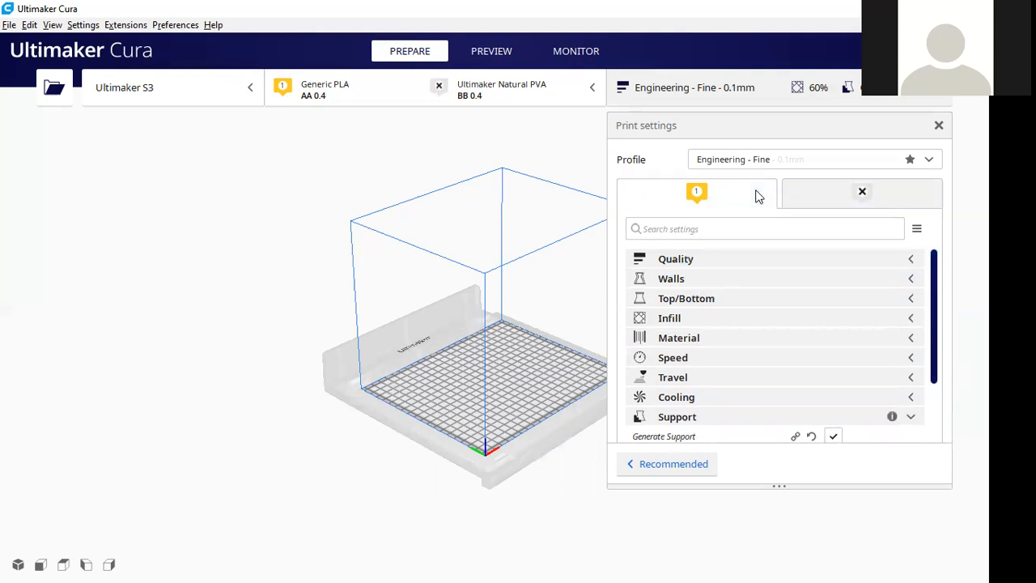
pyautogui.click(835, 193)
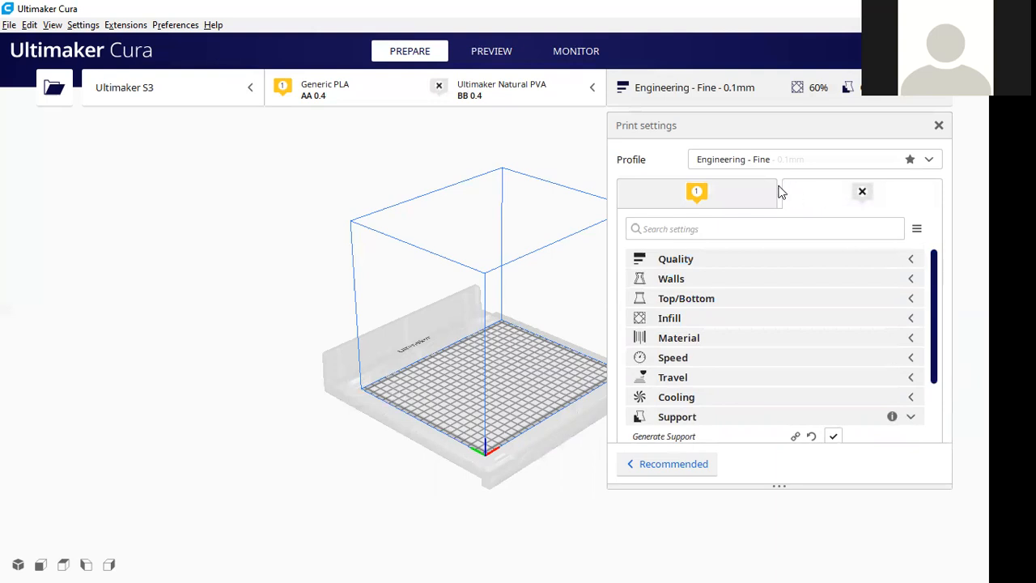
pyautogui.click(769, 100)
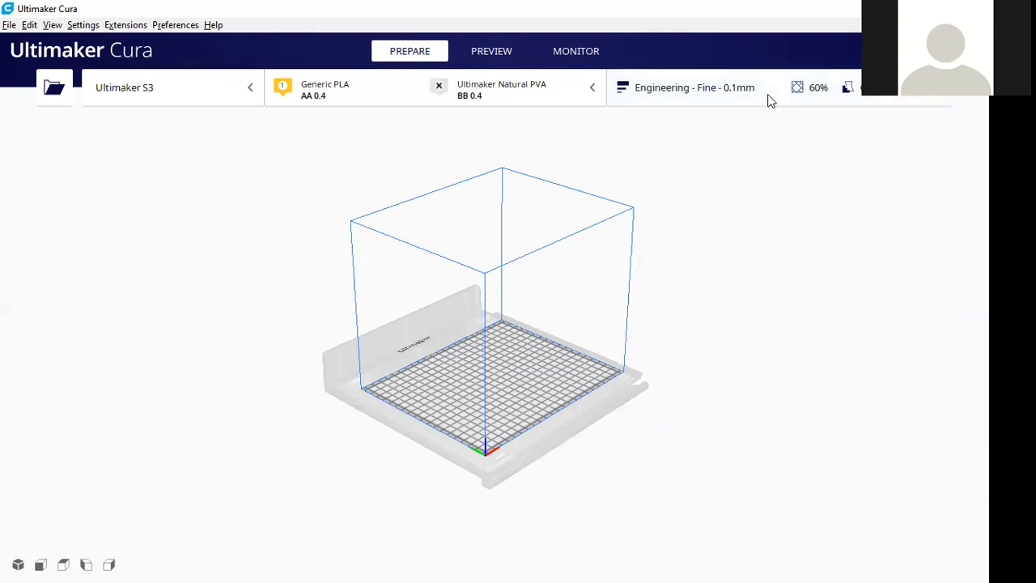
# Step: Load the BuchseStecker_stronger model from the plastic buckles files folder onto the build plate
pyautogui.click(55, 86)
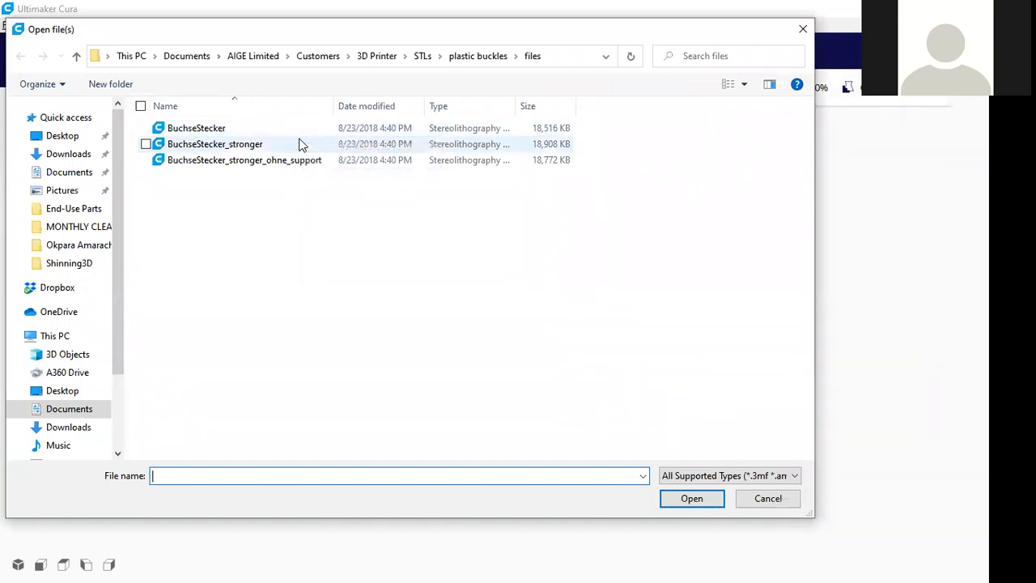
pyautogui.click(299, 144)
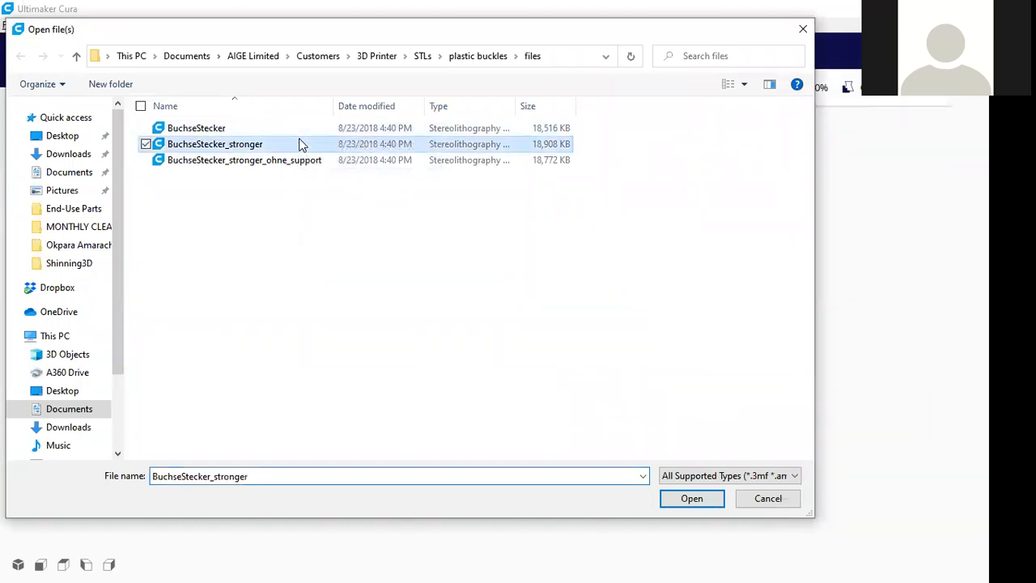
pyautogui.click(690, 499)
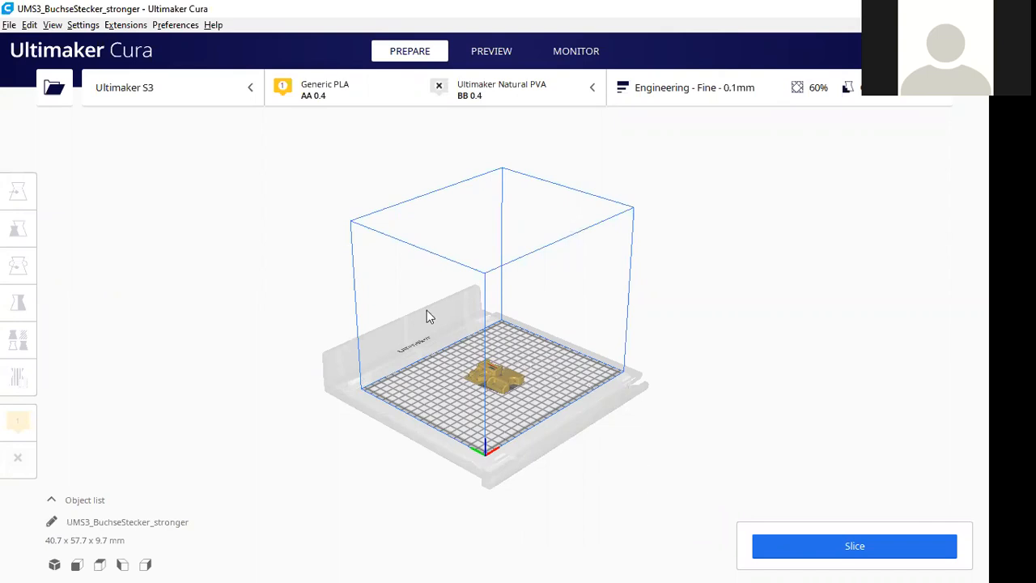
# Step: Move the buckle model to X 50 mm and Y 50 mm on the build plate
pyautogui.click(509, 375)
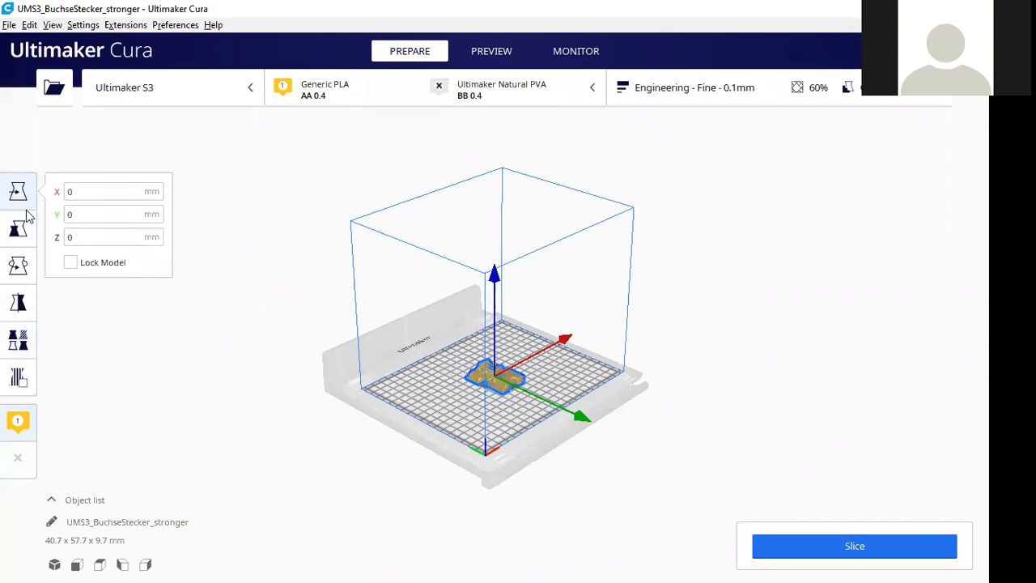
pyautogui.click(77, 192)
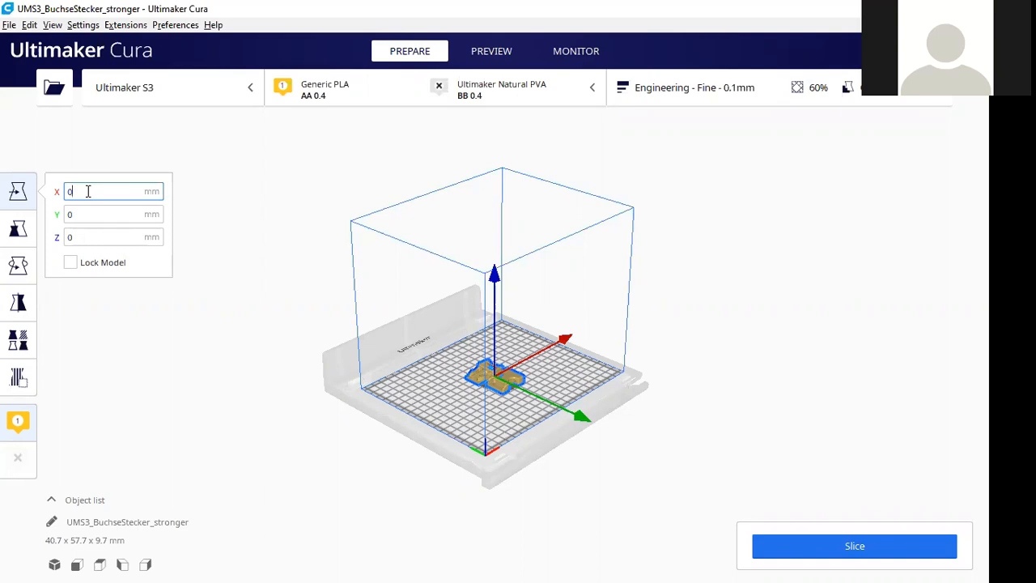
pyautogui.press('BackSpace')
pyautogui.write('50')
pyautogui.press('Return')
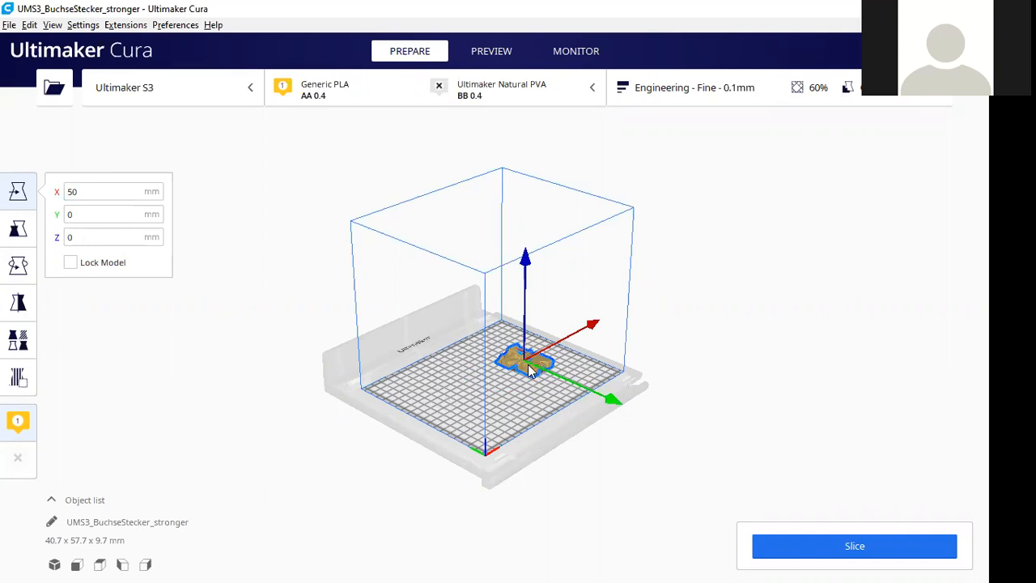
pyautogui.click(86, 214)
pyautogui.press('BackSpace')
pyautogui.write('50')
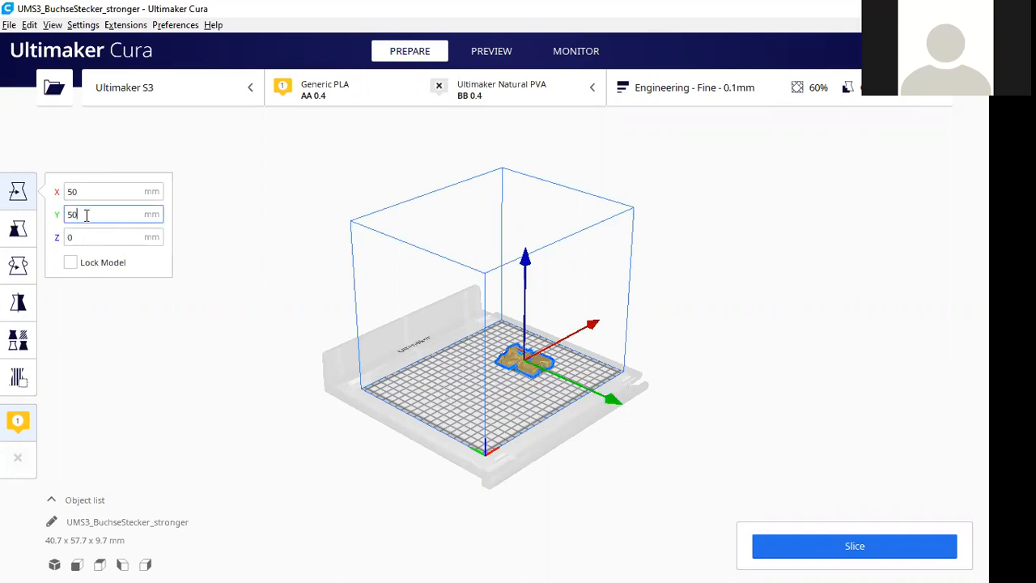
pyautogui.press('Return')
# Step: Try a Z position of 50 mm for the model, followed by -5 mm
pyautogui.click(74, 238)
pyautogui.press('BackSpace')
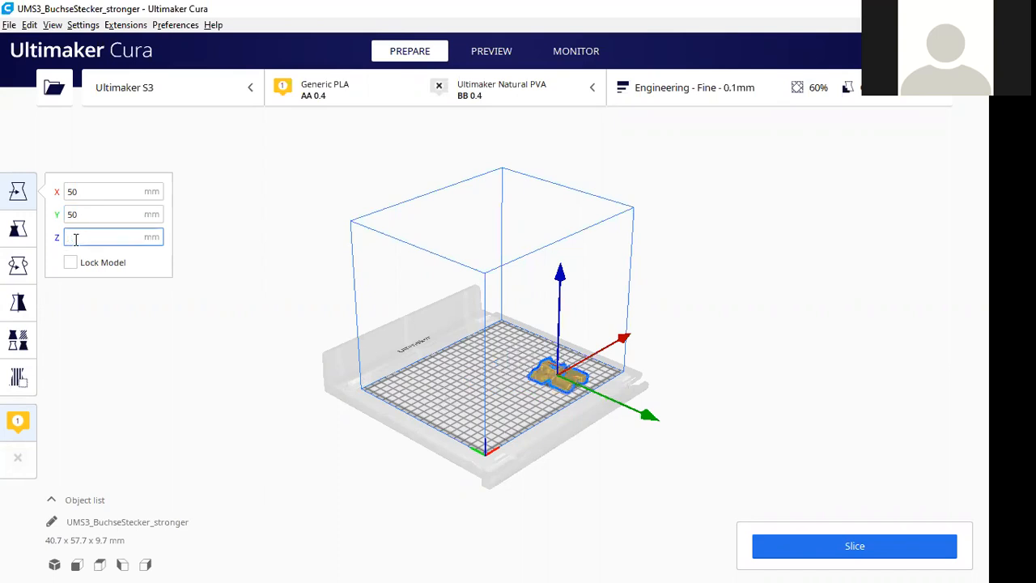
pyautogui.write('50')
pyautogui.press('Return')
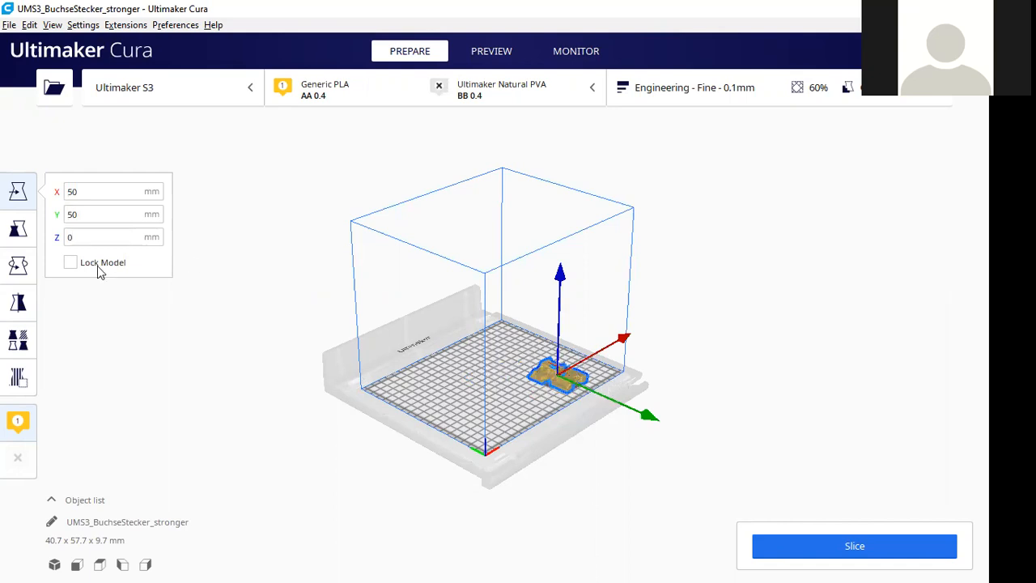
pyautogui.press('BackSpace')
pyautogui.write('-5')
pyautogui.press('Return')
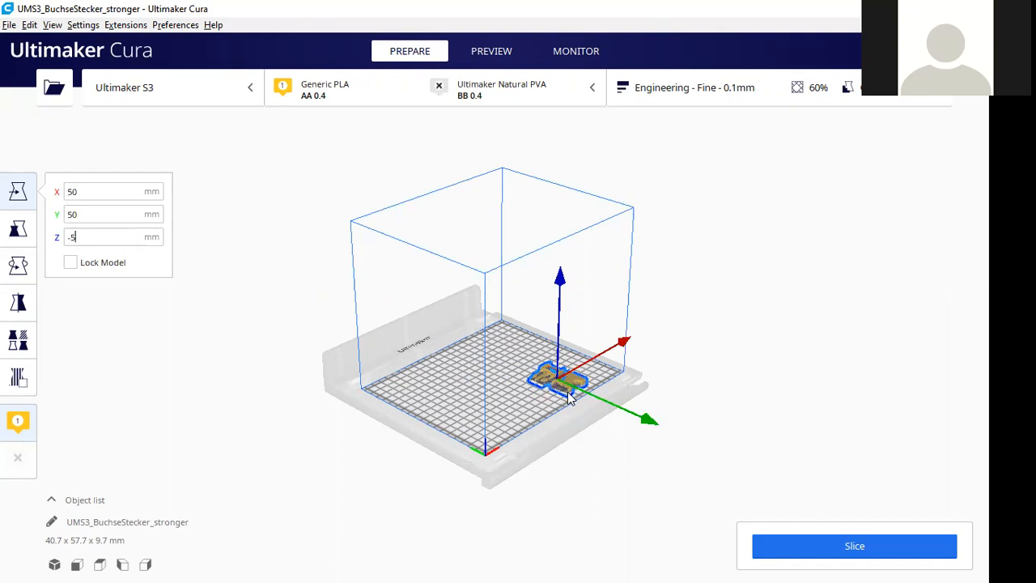
# Step: Return the model to the centre of the build plate by setting its Z, X and Y positions to 0
pyautogui.press('BackSpace')
pyautogui.press('BackSpace')
pyautogui.write('0')
pyautogui.press('Return')
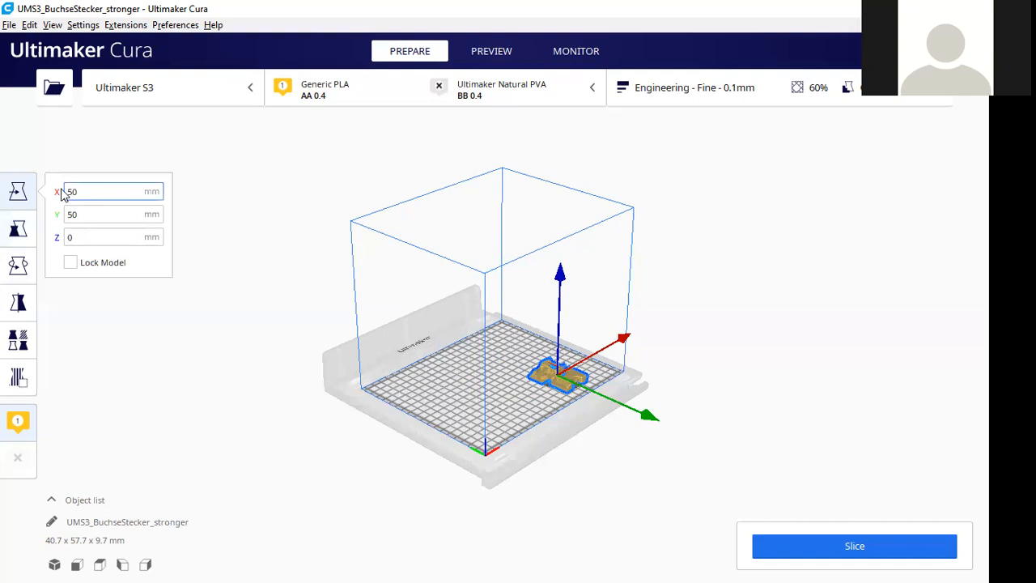
pyautogui.press('BackSpace')
pyautogui.press('BackSpace')
pyautogui.write('0')
pyautogui.press('Return')
pyautogui.click(97, 215)
pyautogui.press('BackSpace')
pyautogui.press('BackSpace')
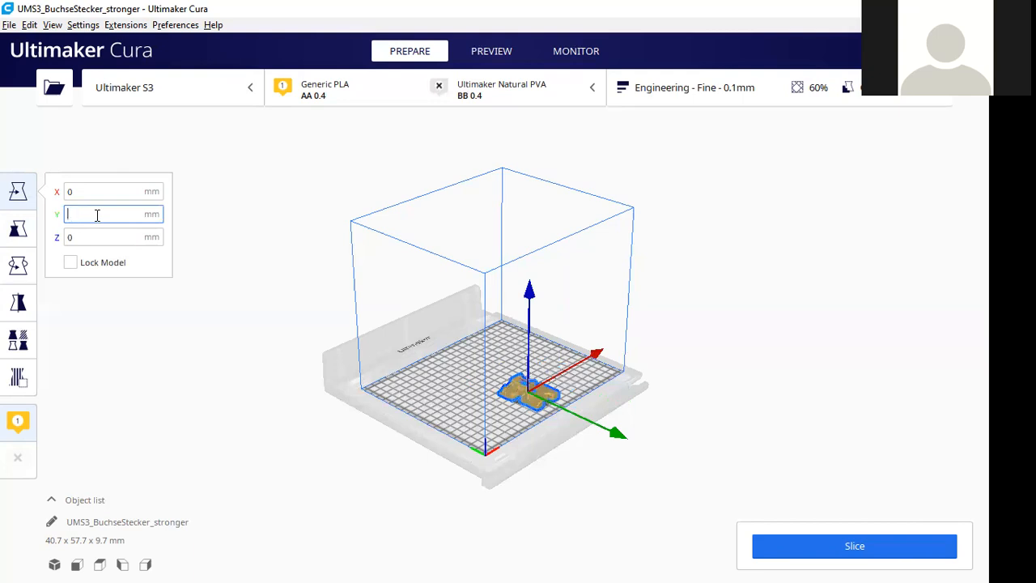
pyautogui.write('0')
pyautogui.press('Return')
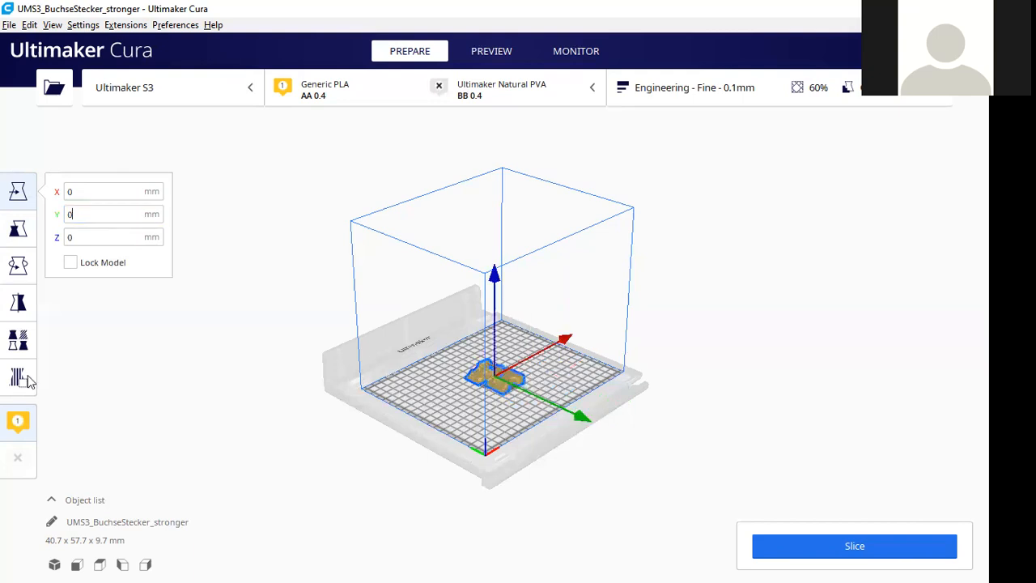
# Step: Scale the buckle model uniformly to 300%
pyautogui.click(19, 228)
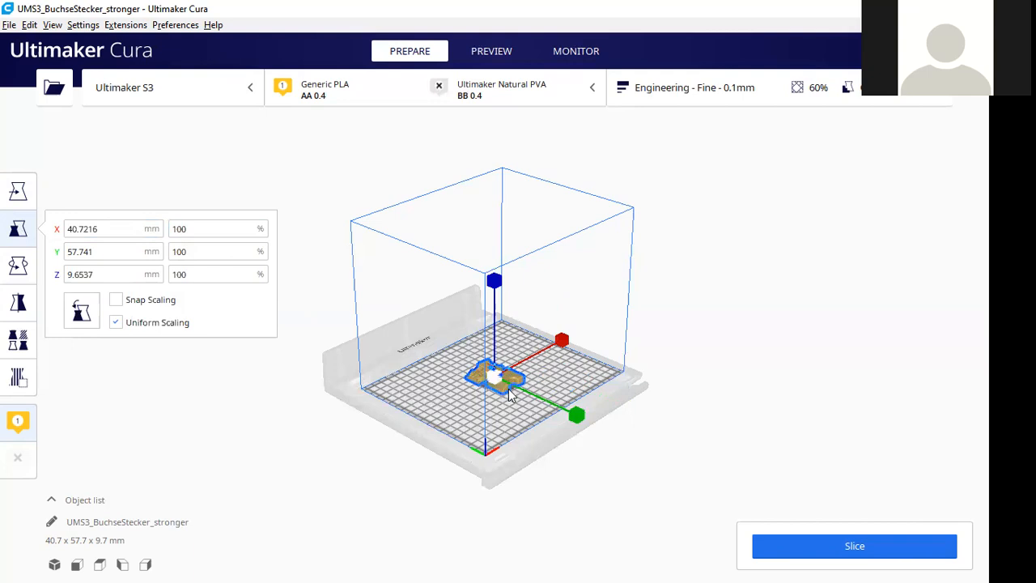
pyautogui.click(177, 228)
pyautogui.press('BackSpace')
pyautogui.write('3')
pyautogui.press('Return')
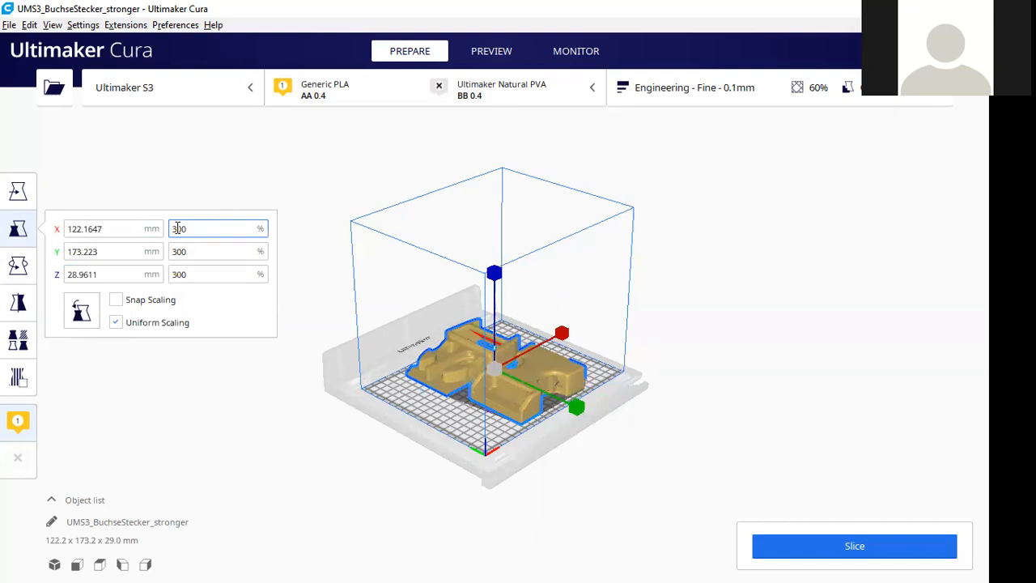
# Step: Try uniform scales of 500% and 50% on the model, ending at 500%
pyautogui.press('BackSpace')
pyautogui.write('5')
pyautogui.press('Return')
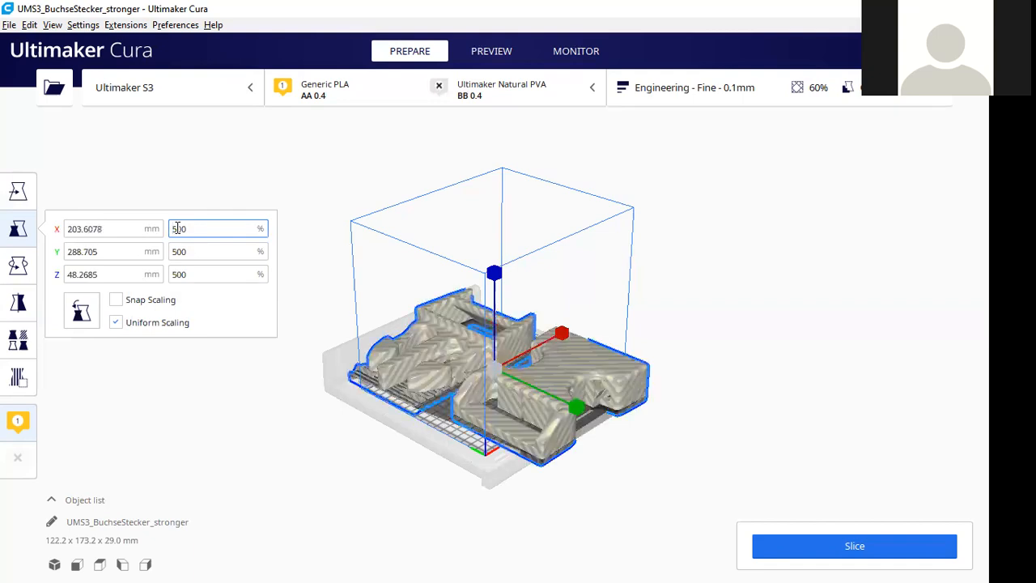
pyautogui.press('Delete')
pyautogui.press('Return')
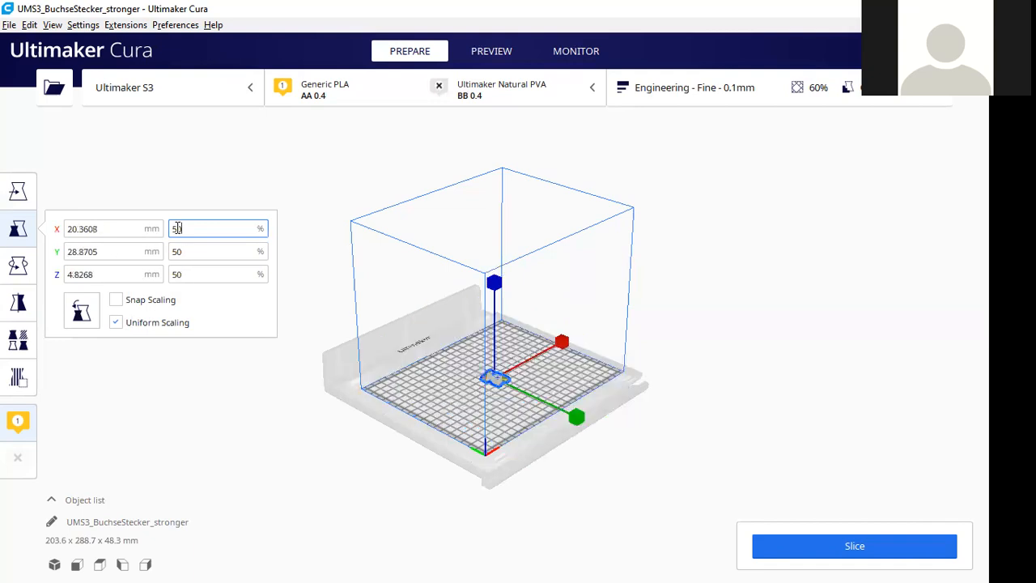
pyautogui.write('0')
pyautogui.press('Return')
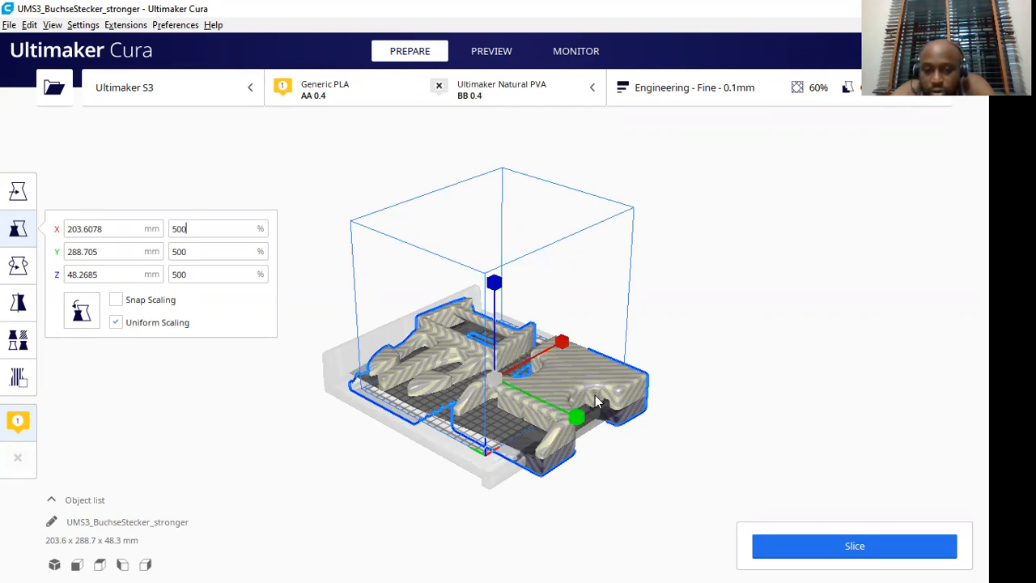
# Step: Reset the model's uniform scale to 100%
pyautogui.press('BackSpace')
pyautogui.press('BackSpace')
pyautogui.press('BackSpace')
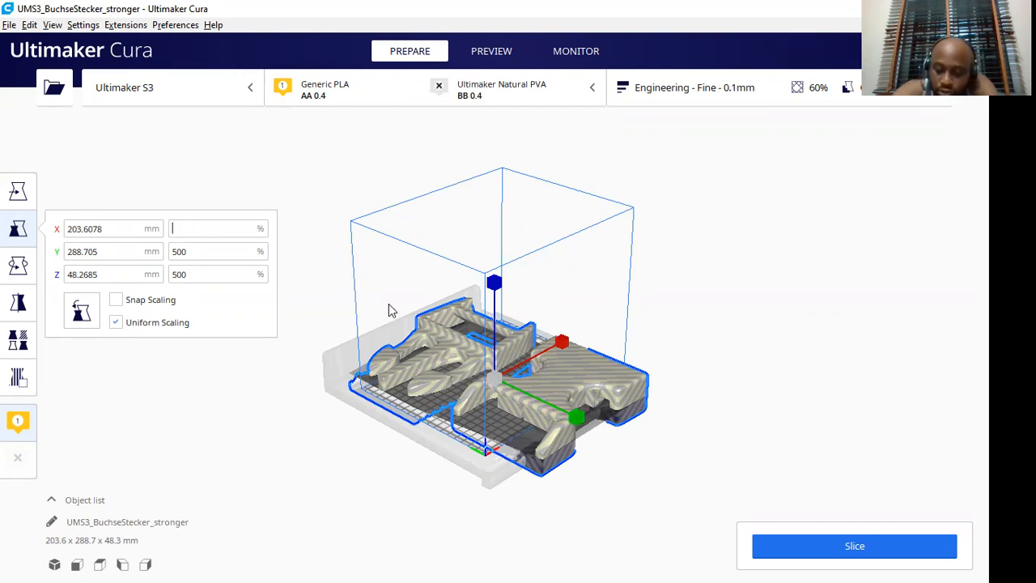
pyautogui.write('100')
pyautogui.press('Return')
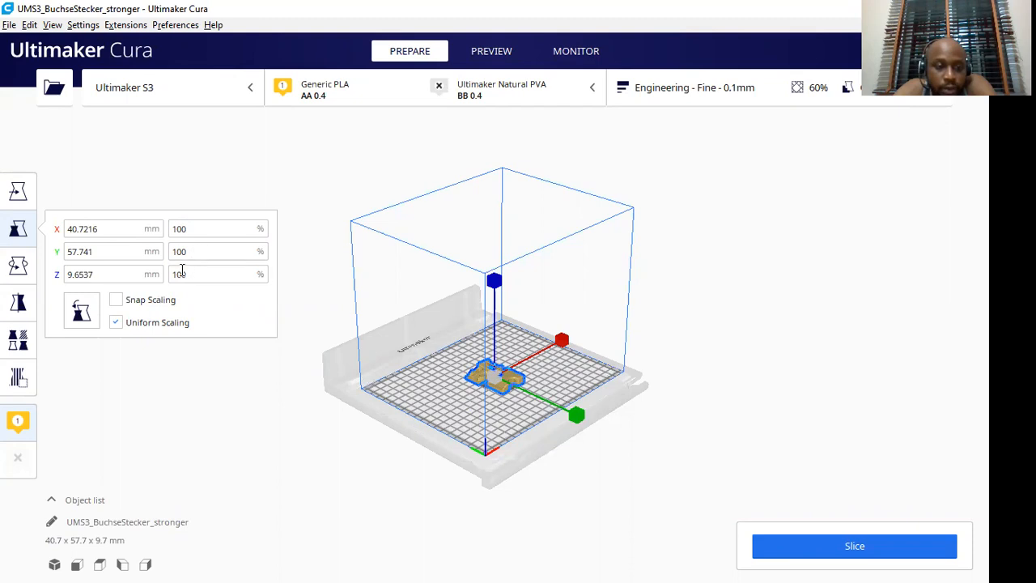
# Step: Turn off uniform scaling and scale the model to 50% in X only
pyautogui.click(116, 323)
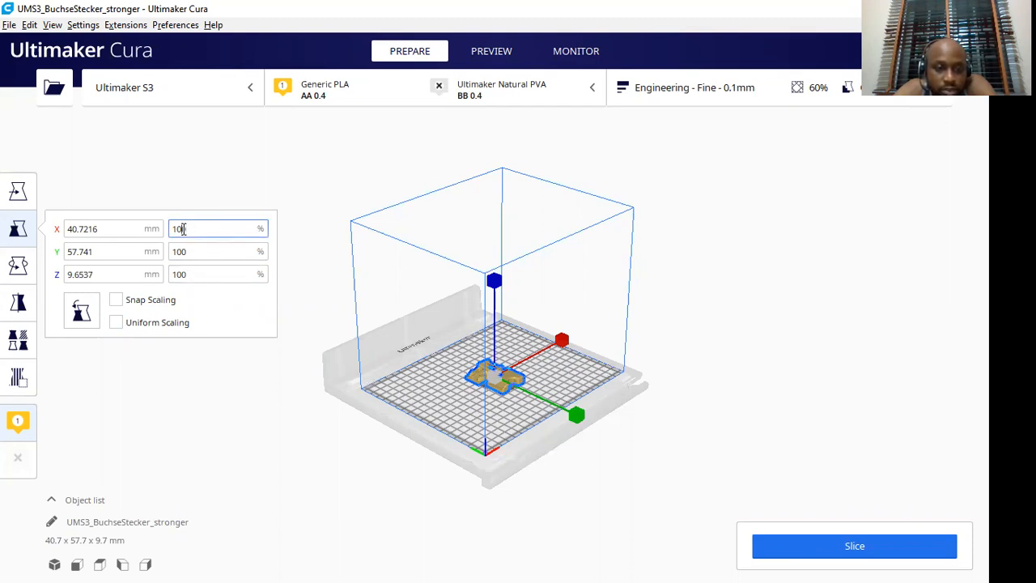
pyautogui.doubleClick(182, 229)
pyautogui.write('50')
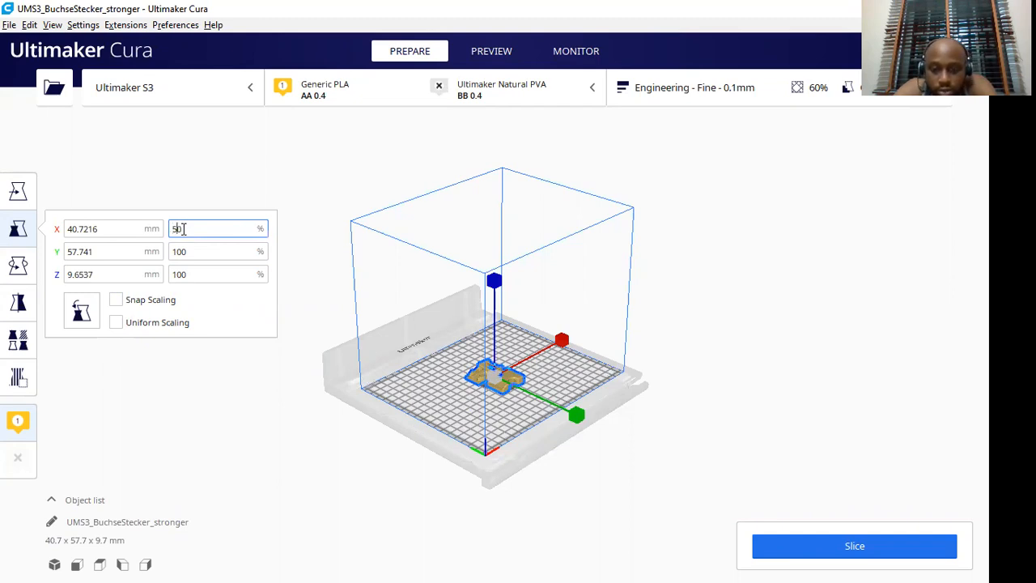
pyautogui.press('Return')
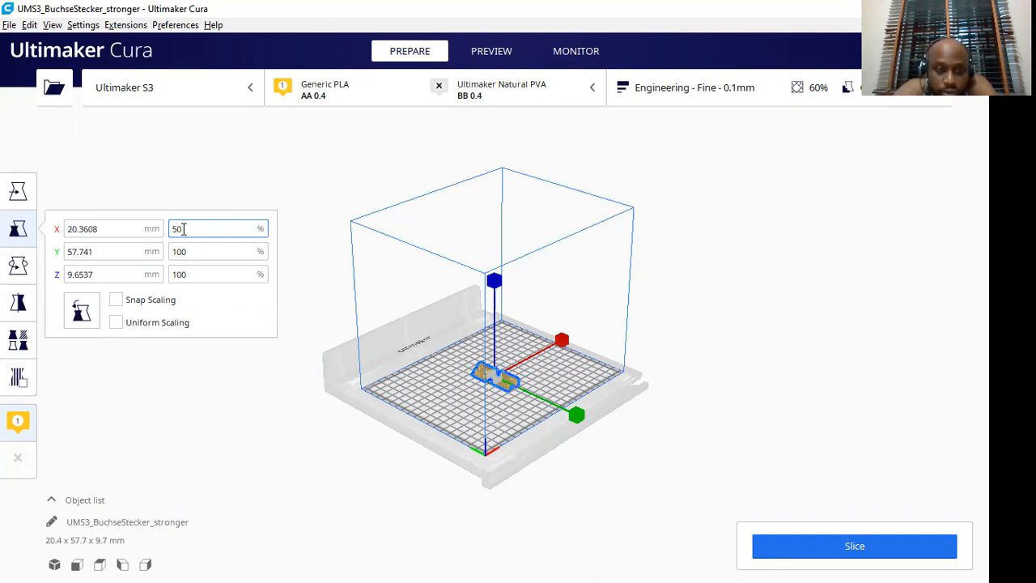
# Step: Restore the model's X scale to 100% and re-enable uniform scaling
pyautogui.press('BackSpace')
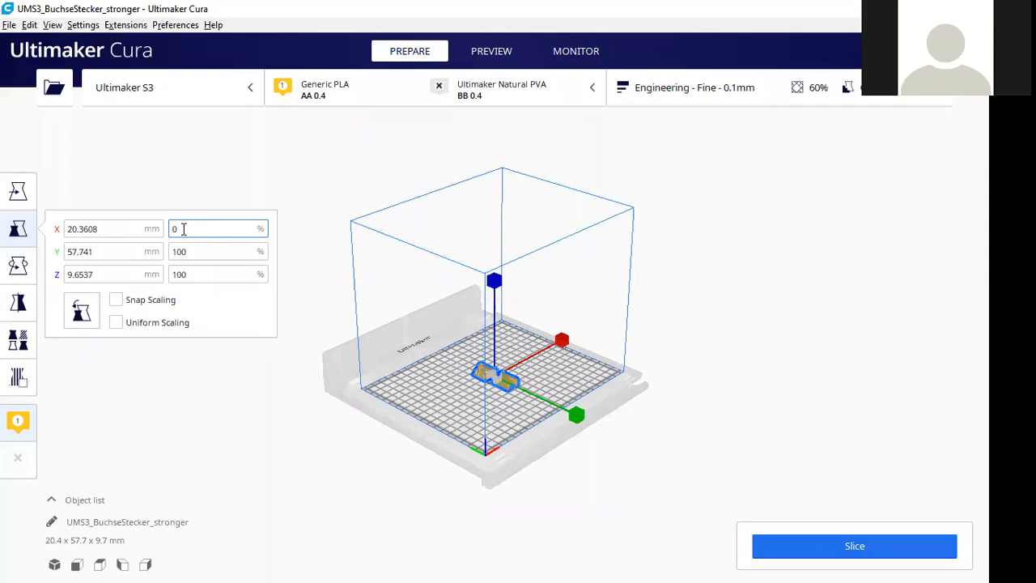
pyautogui.write('100')
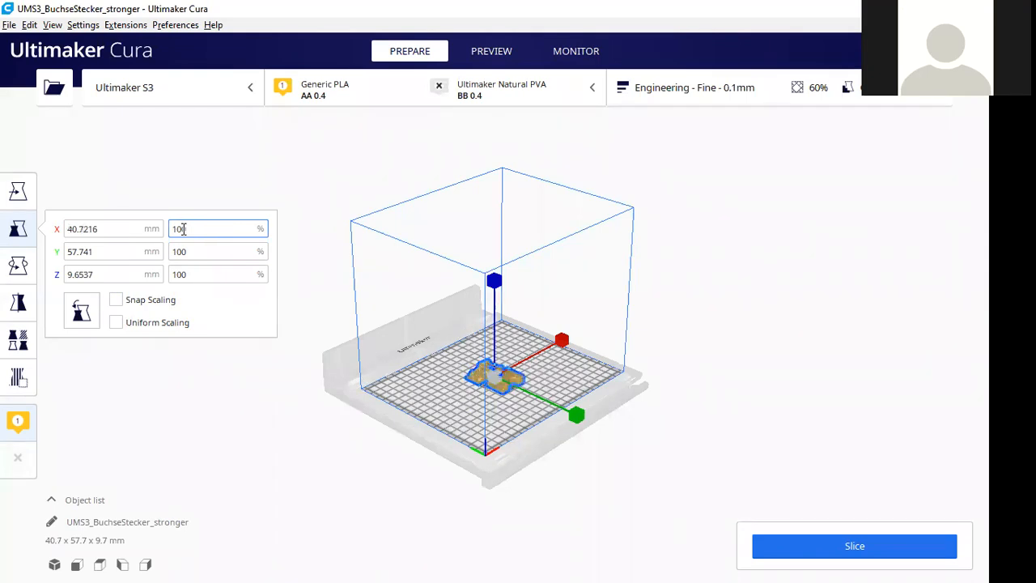
pyautogui.click(115, 322)
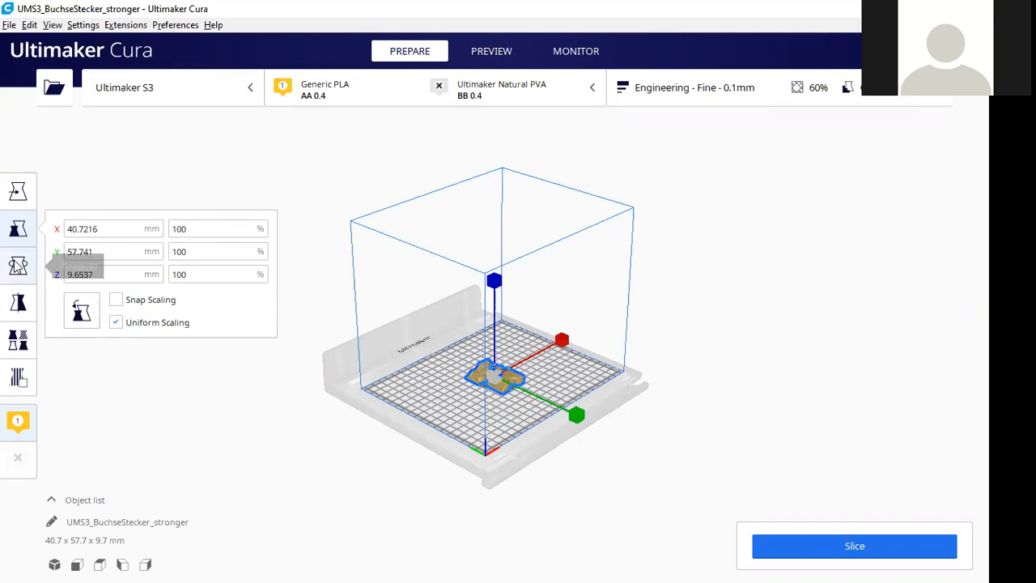
# Step: Rotate the buckle model 90° about the red X axis to stand it upright on the build plate
pyautogui.click(17, 266)
pyautogui.click(18, 266)
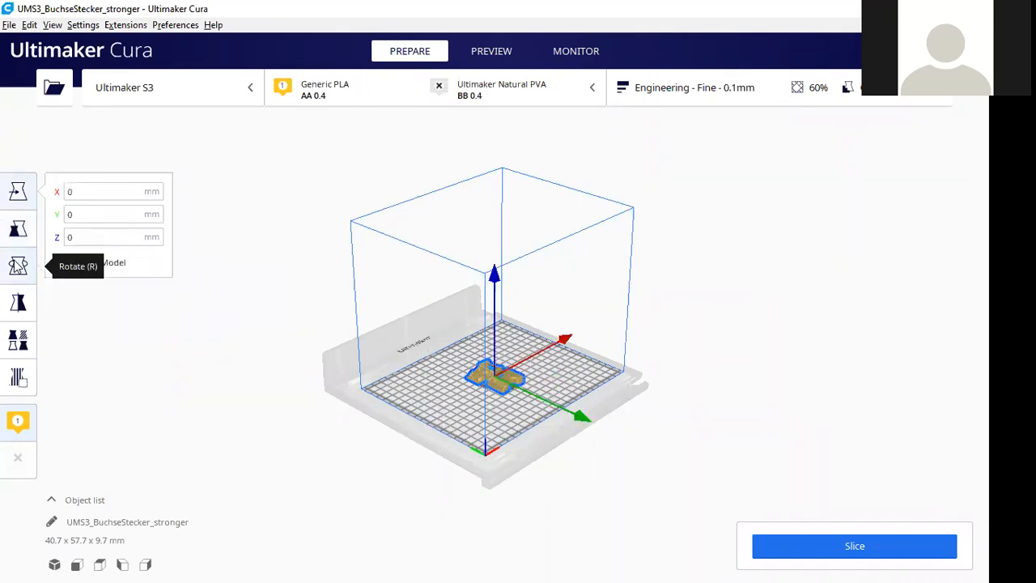
pyautogui.click(18, 266)
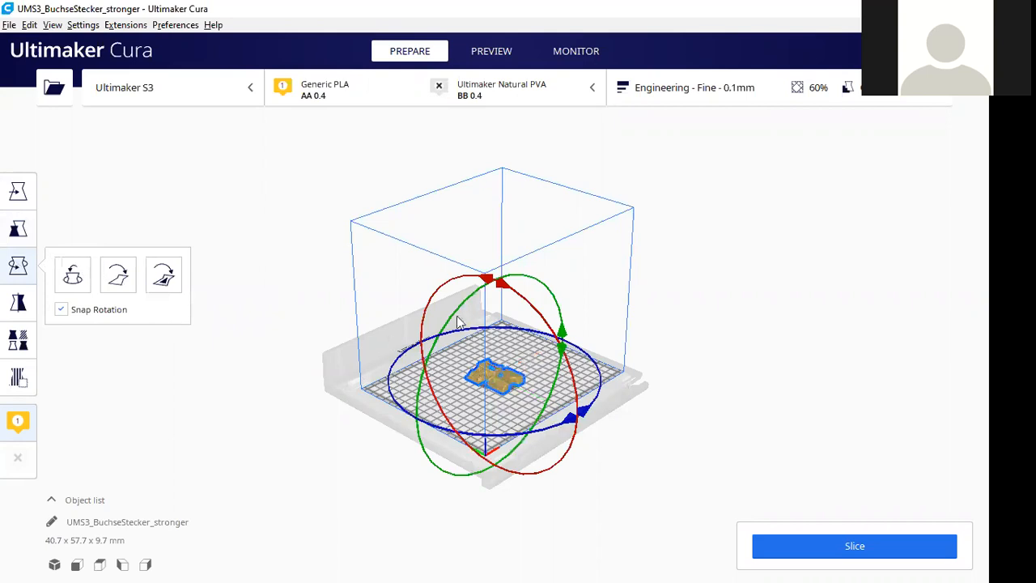
pyautogui.moveTo(501, 283); pyautogui.dragTo(542, 399)
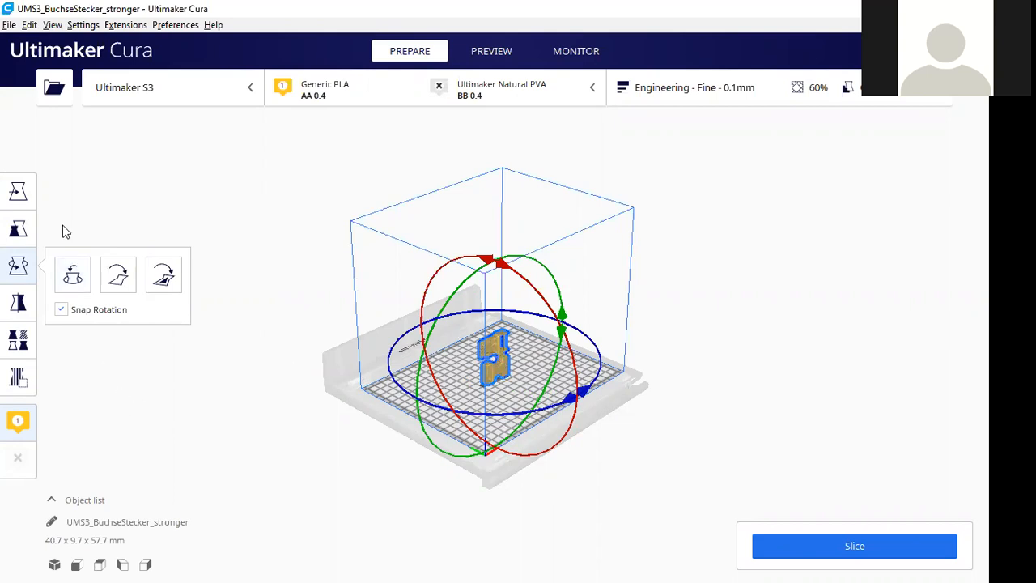
# Step: Lower the upright buckle model by setting its Z position to -5 mm
pyautogui.click(25, 202)
pyautogui.click(89, 215)
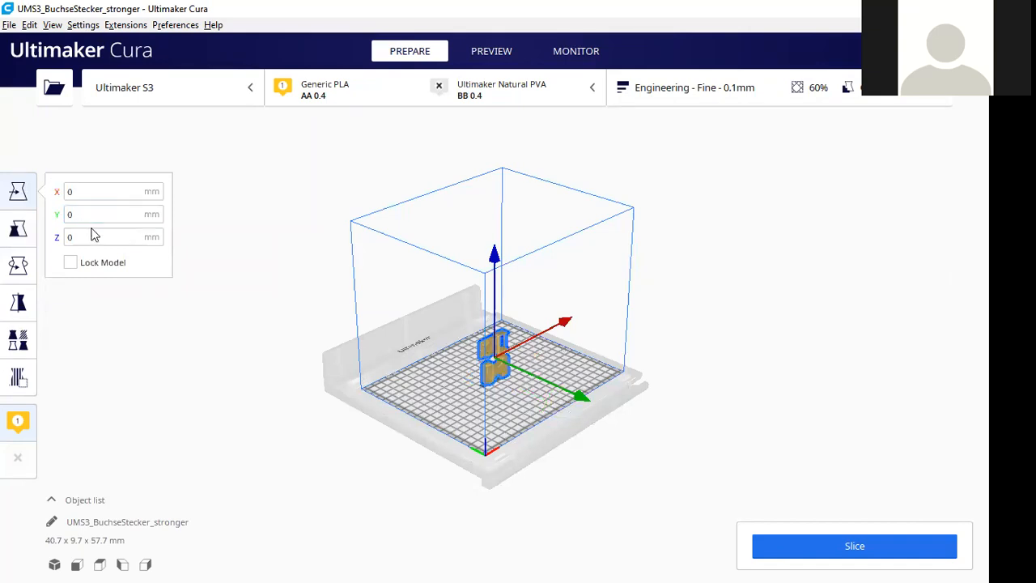
pyautogui.click(92, 234)
pyautogui.press('BackSpace')
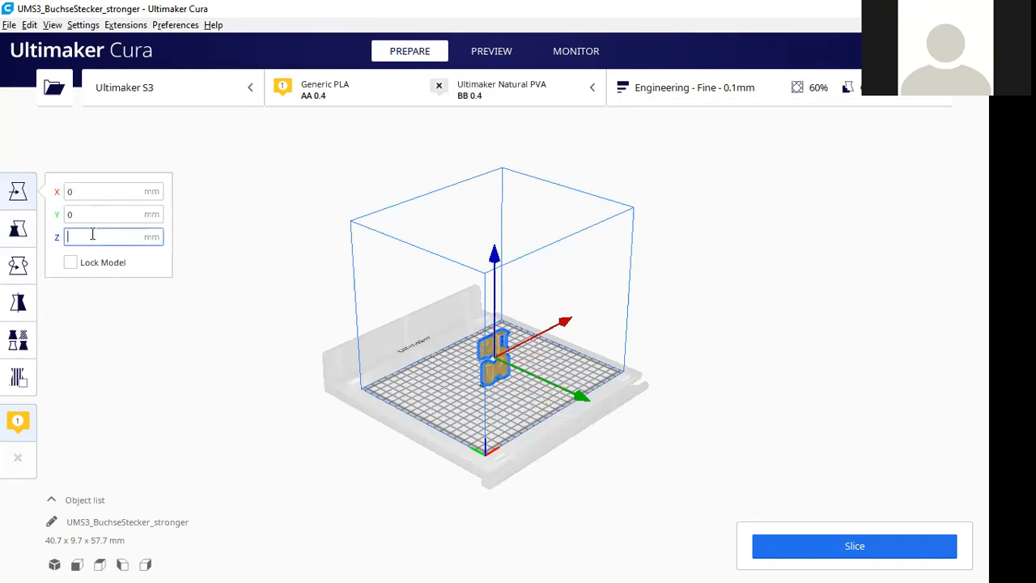
pyautogui.write('-5')
pyautogui.press('Return')
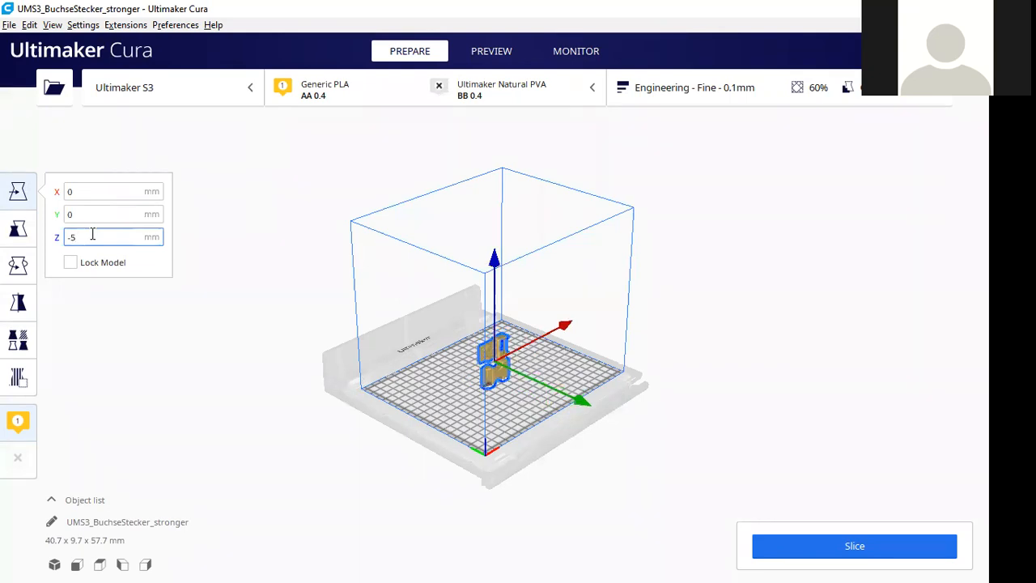
# Step: Sink the model deeper by setting its Z position to -10 mm
pyautogui.press('BackSpace')
pyautogui.write('10')
pyautogui.press('Return')
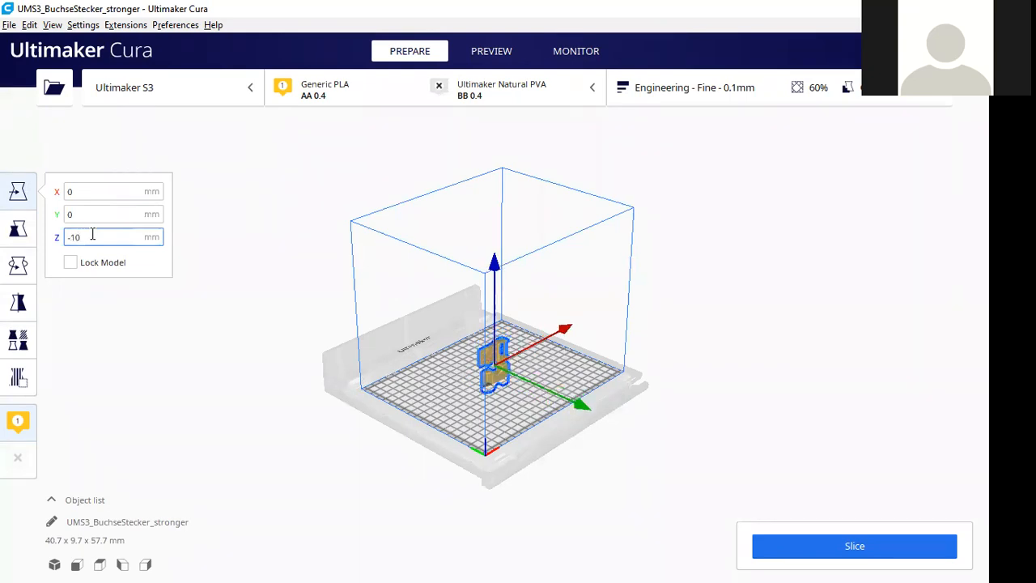
pyautogui.click(543, 113)
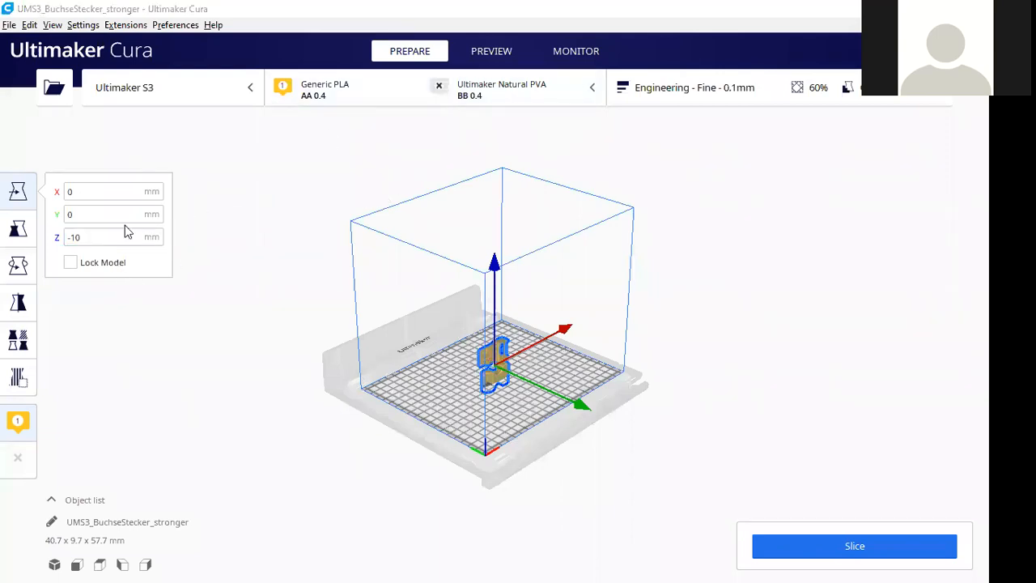
# Step: Lower the buckle model further below the build plate, ending with a Z position of -35 mm
pyautogui.click(78, 235)
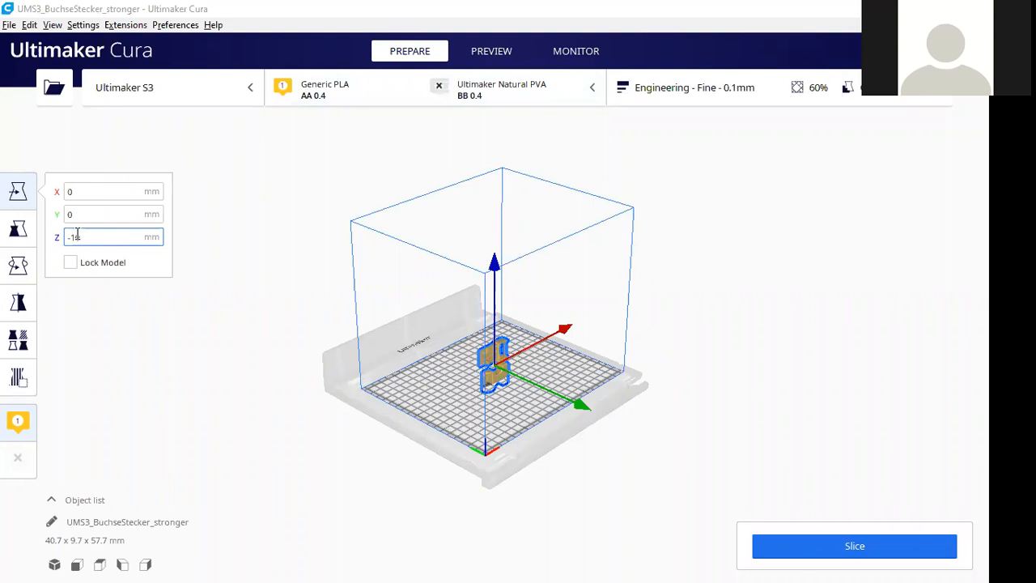
pyautogui.press('BackSpace')
pyautogui.write('4')
pyautogui.press('Return')
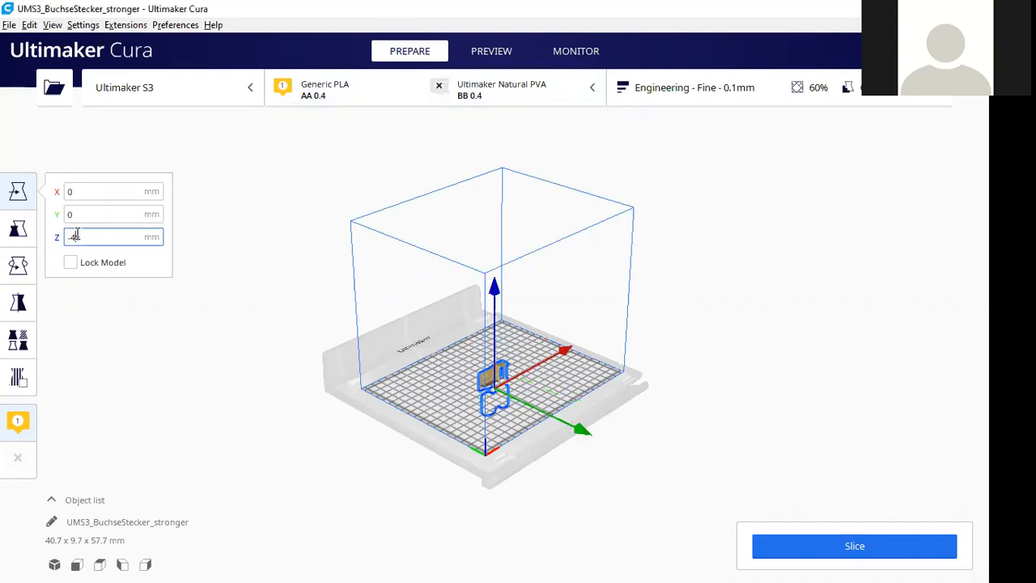
pyautogui.press('BackSpace')
pyautogui.press('Delete')
pyautogui.write('3')
pyautogui.press('Return')
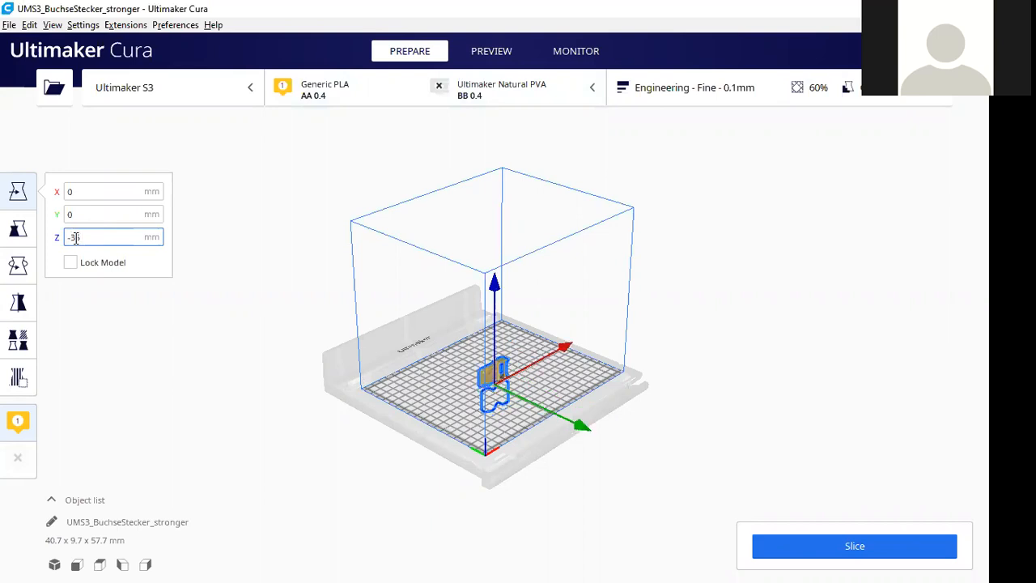
pyautogui.write('5')
pyautogui.press('Return')
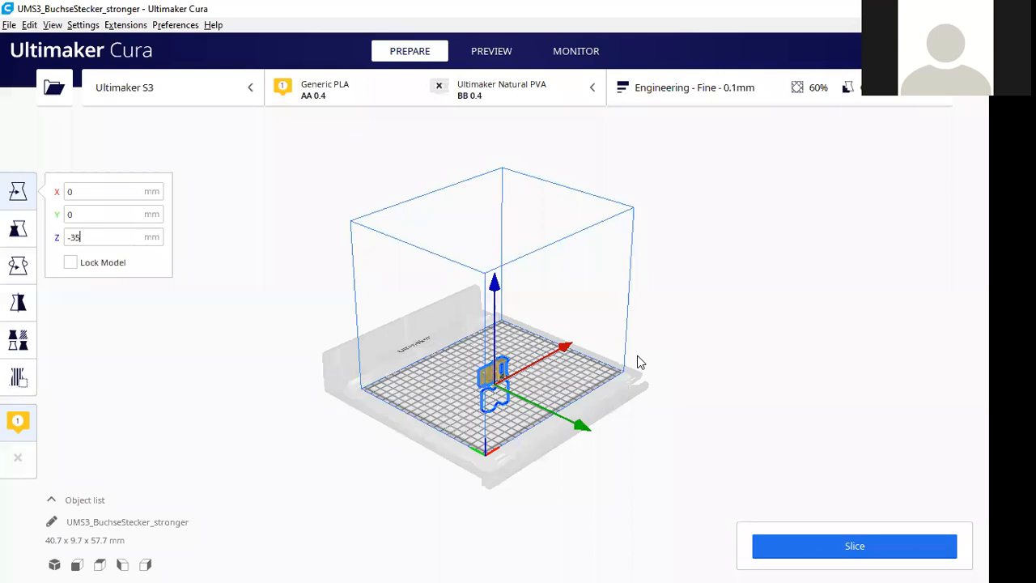
# Step: Change the partly sunken model's Z position to -30 mm
pyautogui.scroll(1, 619, 393)
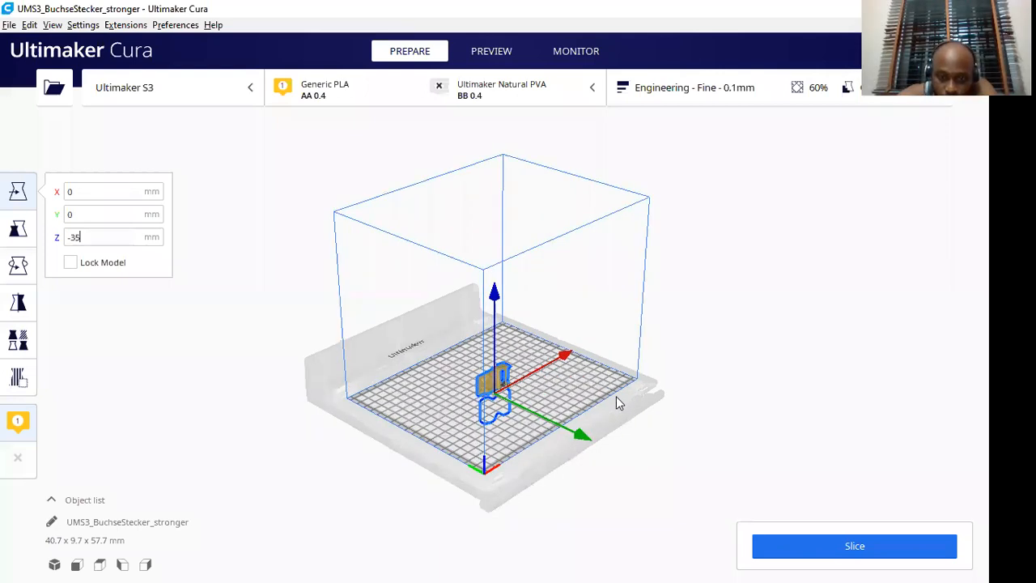
pyautogui.scroll(1, 616, 396)
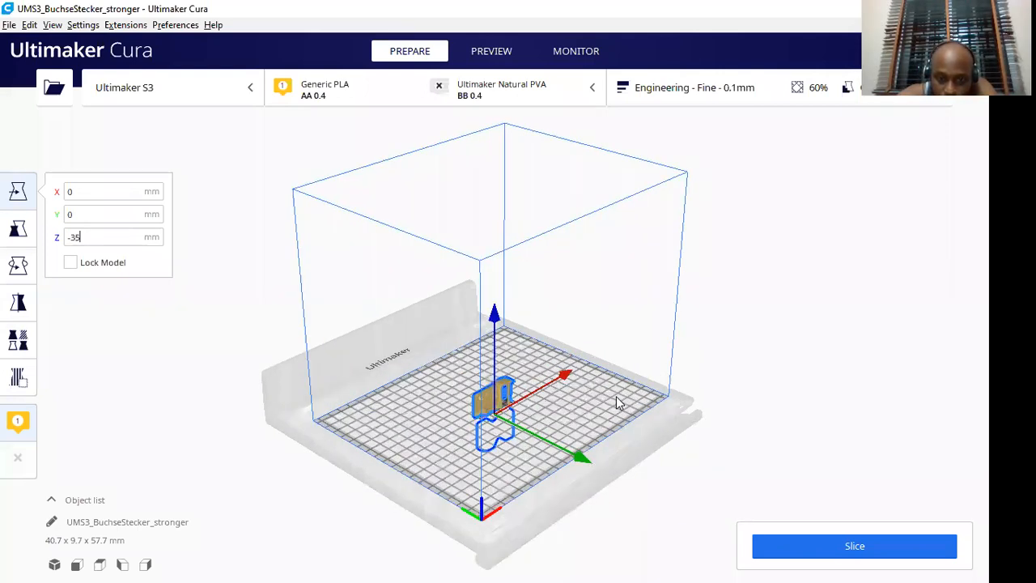
pyautogui.scroll(1, 616, 402)
pyautogui.scroll(1, 615, 402)
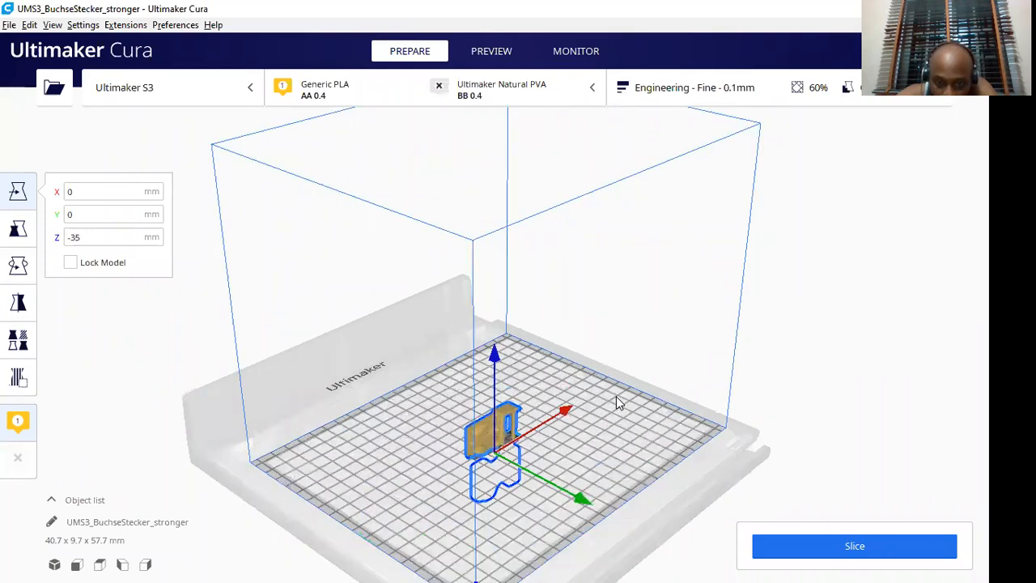
pyautogui.click(87, 237)
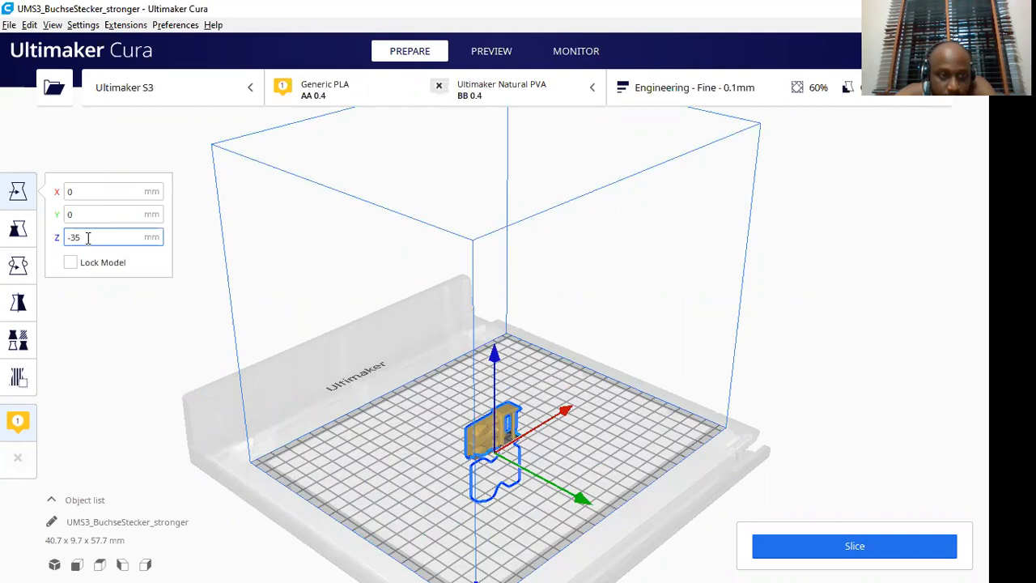
pyautogui.press('BackSpace')
pyautogui.press('BackSpace')
pyautogui.write('30')
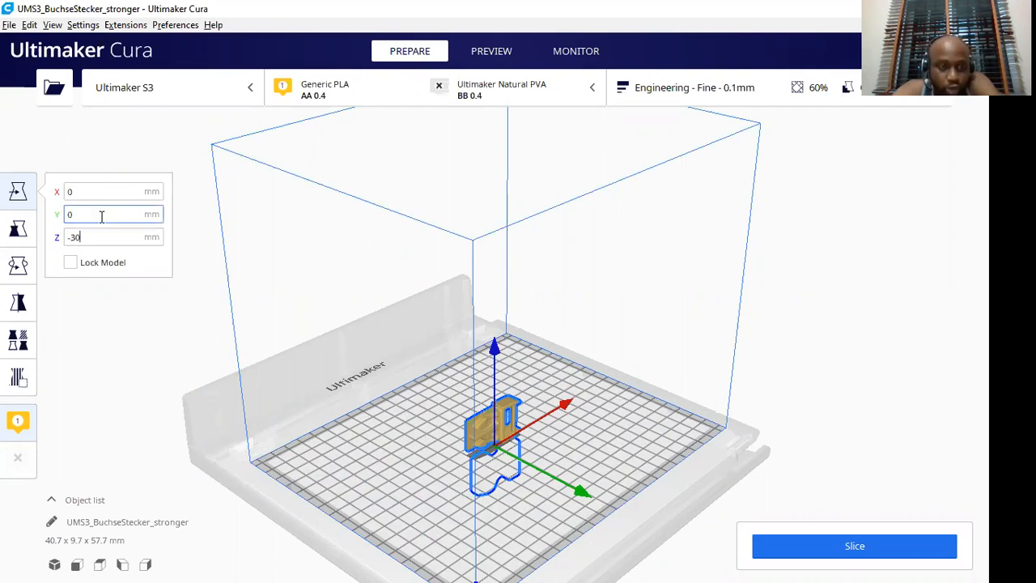
# Step: Return the model's Z position to 0 mm and rotate it about the red X axis to lie flat
pyautogui.press('BackSpace')
pyautogui.press('BackSpace')
pyautogui.press('BackSpace')
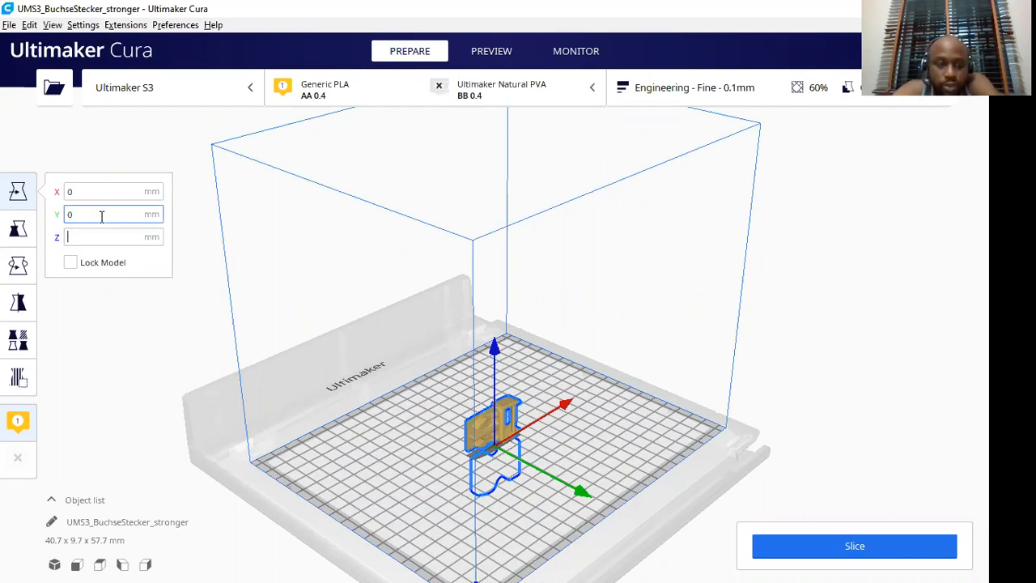
pyautogui.write('0')
pyautogui.press('Return')
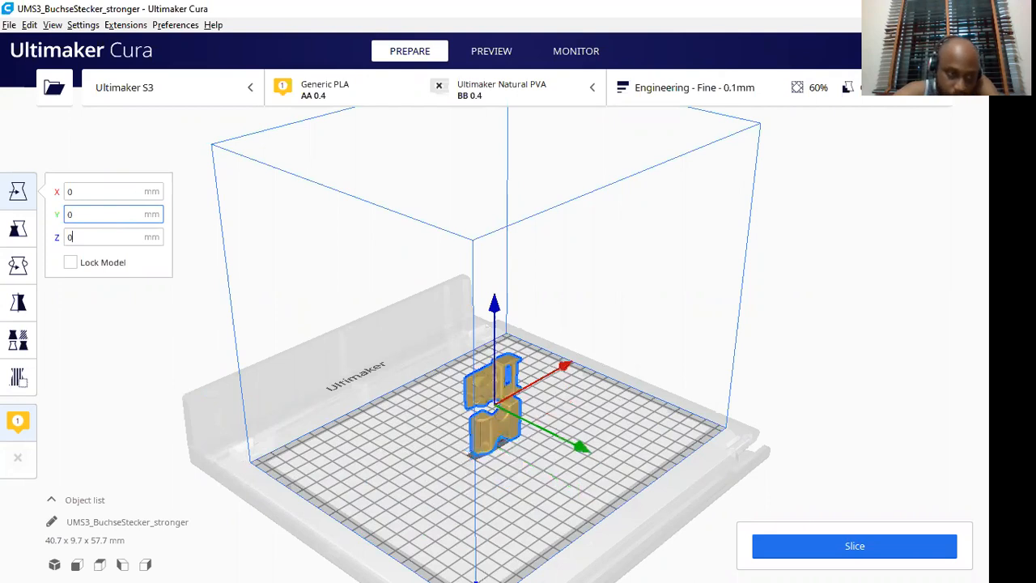
pyautogui.click(18, 266)
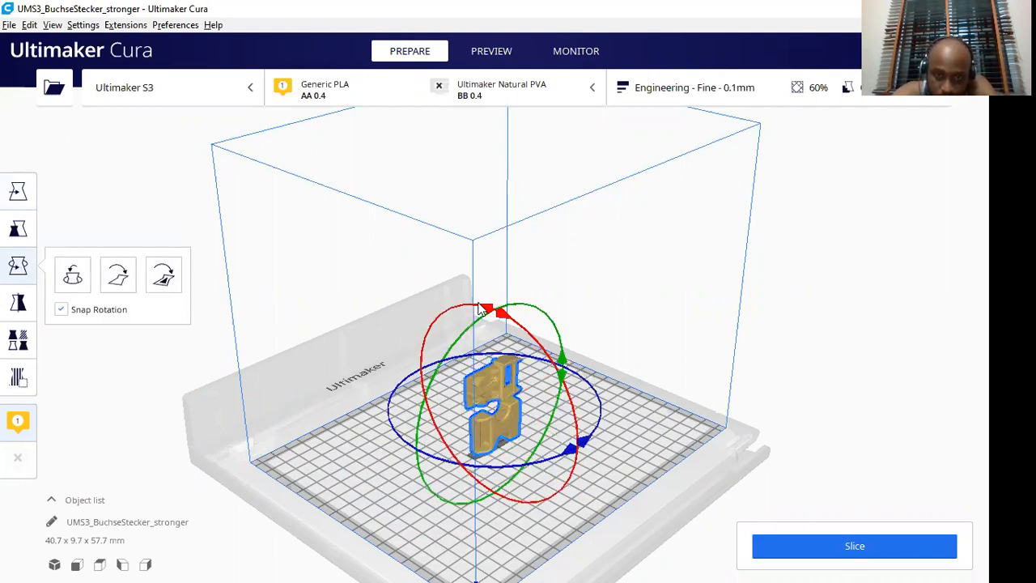
pyautogui.moveTo(479, 309); pyautogui.dragTo(456, 411)
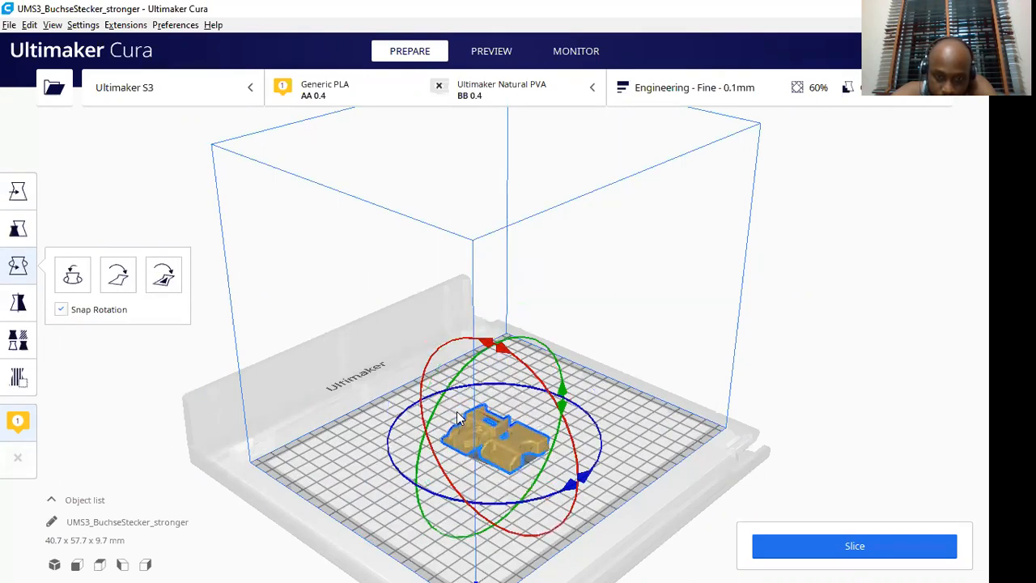
# Step: Mirror the flat buckle model along the green Y axis and the red X axis, twice each
pyautogui.click(22, 302)
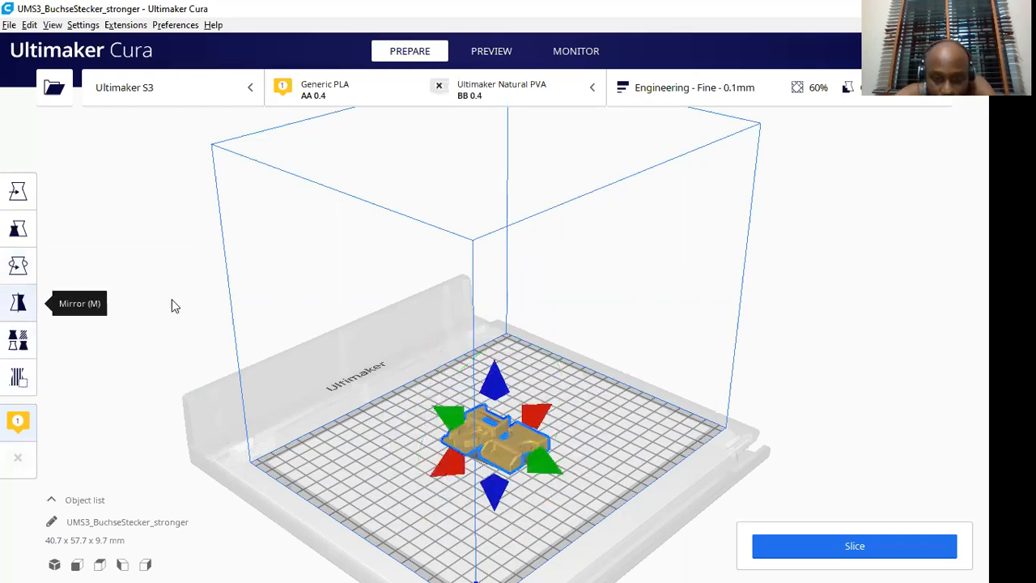
pyautogui.click(540, 472)
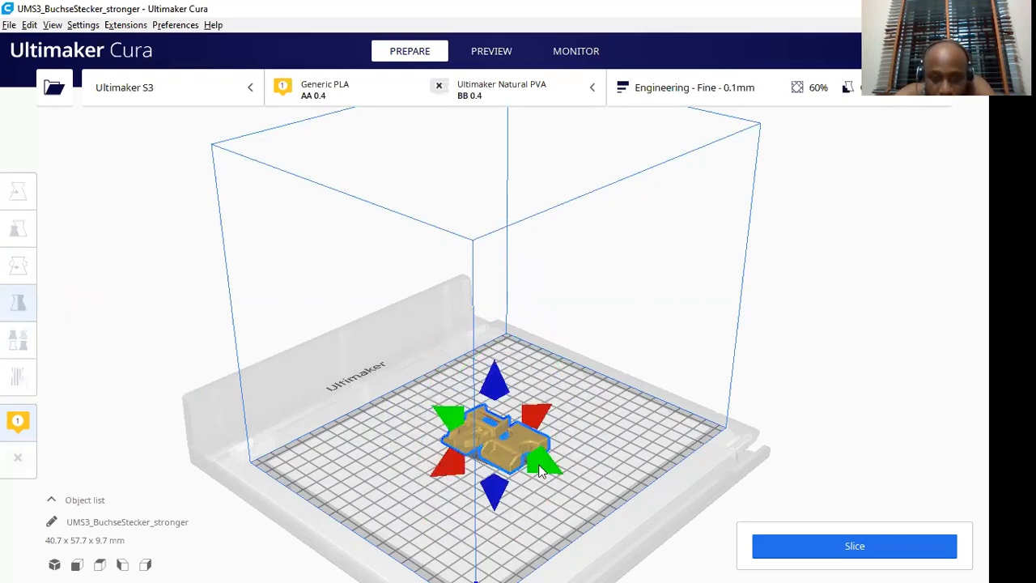
pyautogui.click(540, 413)
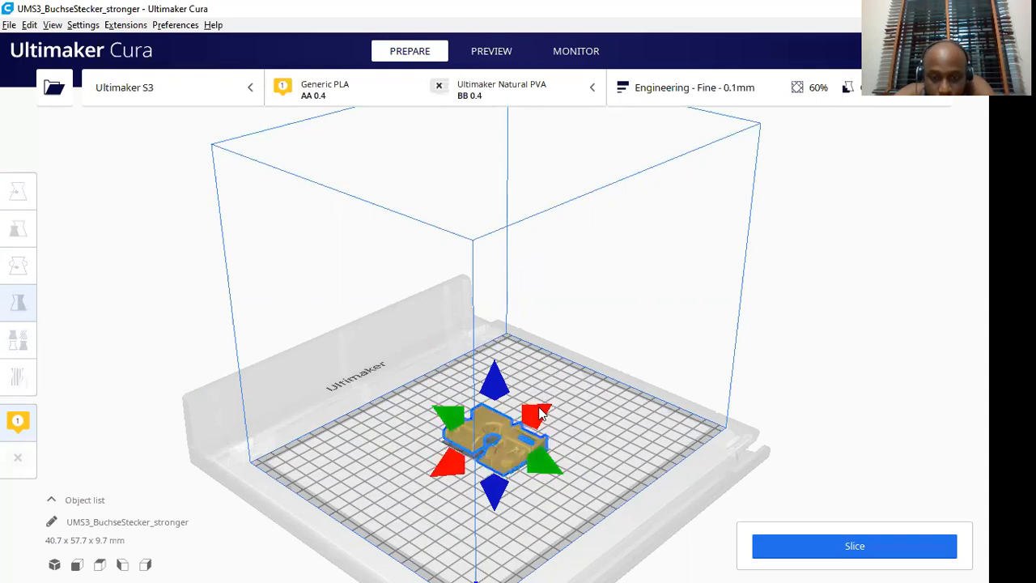
pyautogui.click(543, 454)
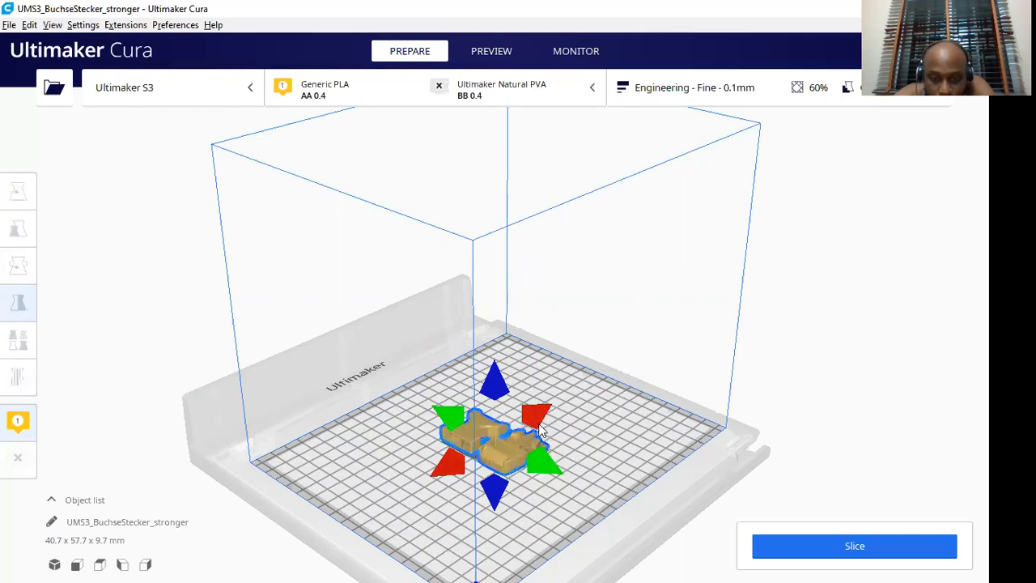
pyautogui.click(536, 415)
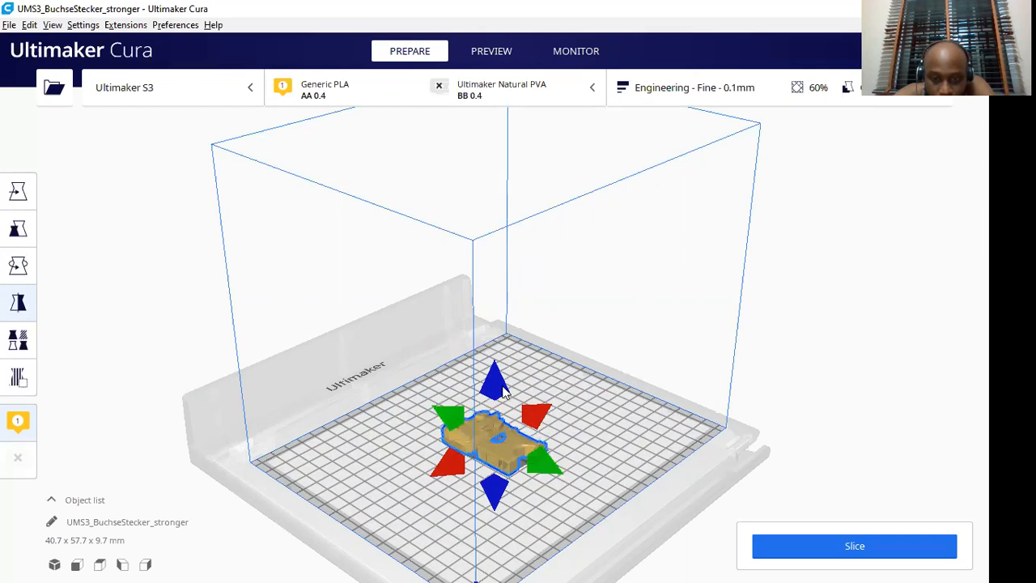
# Step: Mirror the model along the blue Z axis and flip it back to its original orientation
pyautogui.click(497, 387)
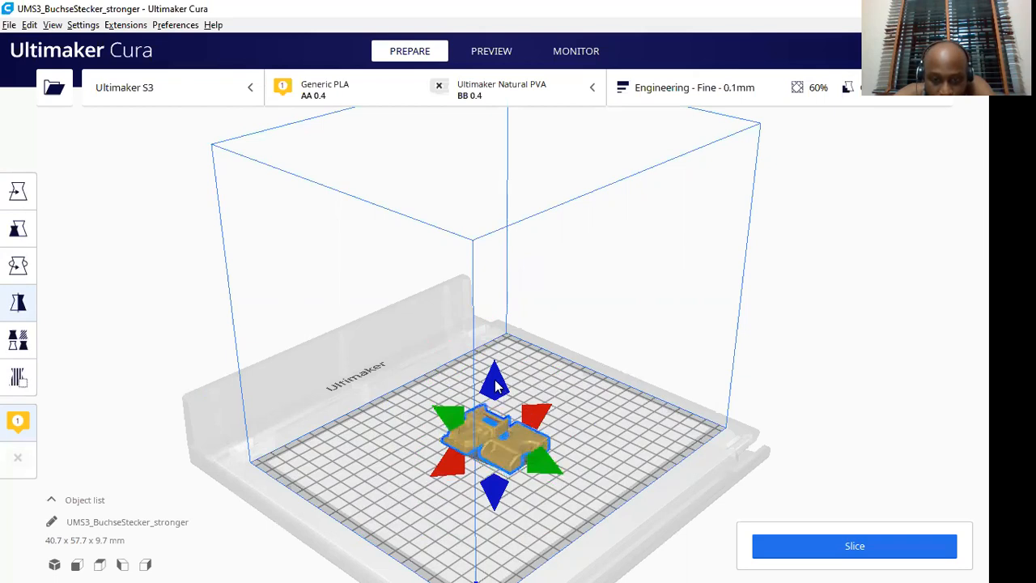
pyautogui.click(495, 502)
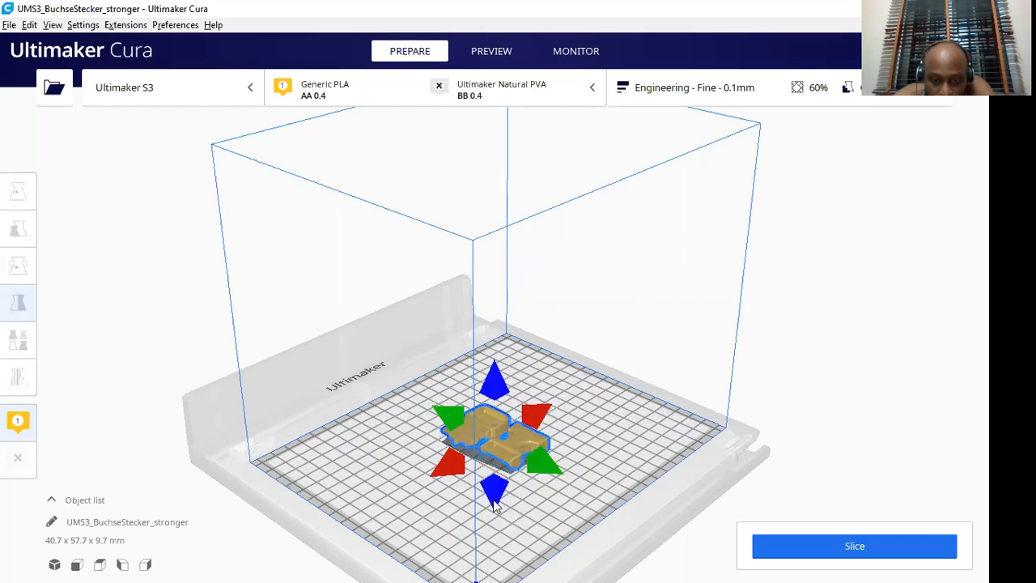
pyautogui.click(495, 386)
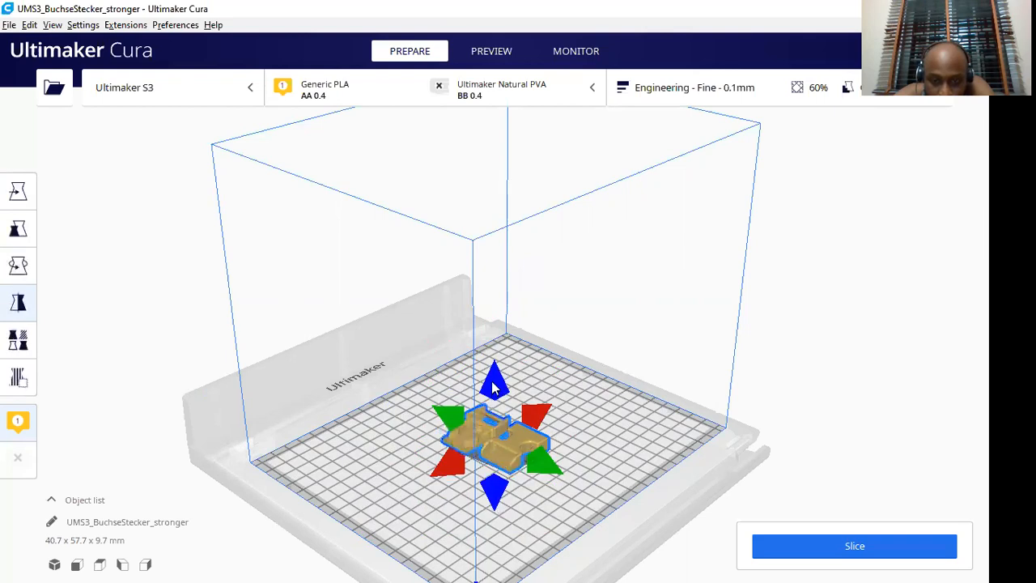
# Step: Flip the model back and forth along the green Y axis, leaving it mirrored in Y
pyautogui.click(452, 418)
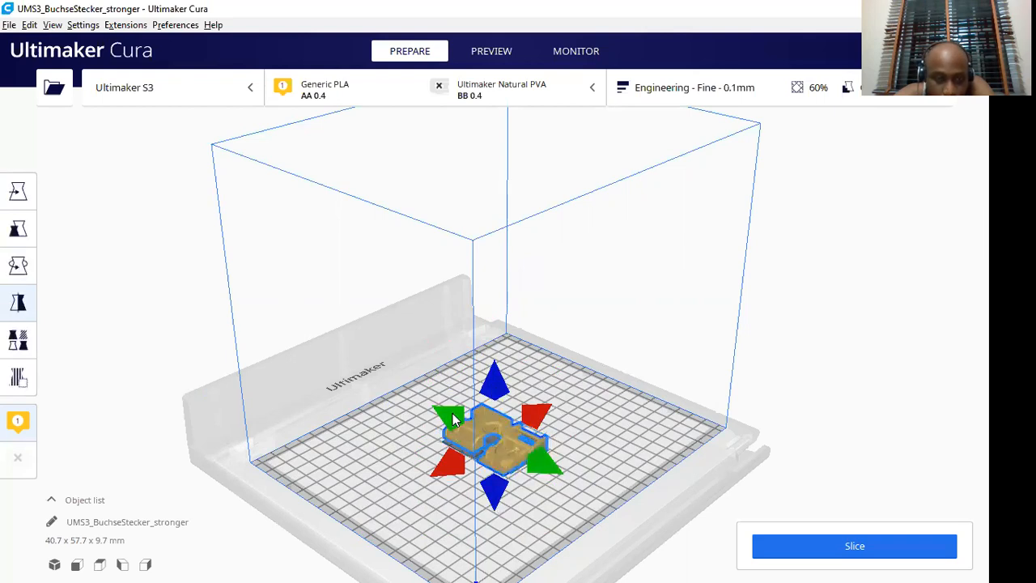
pyautogui.click(453, 419)
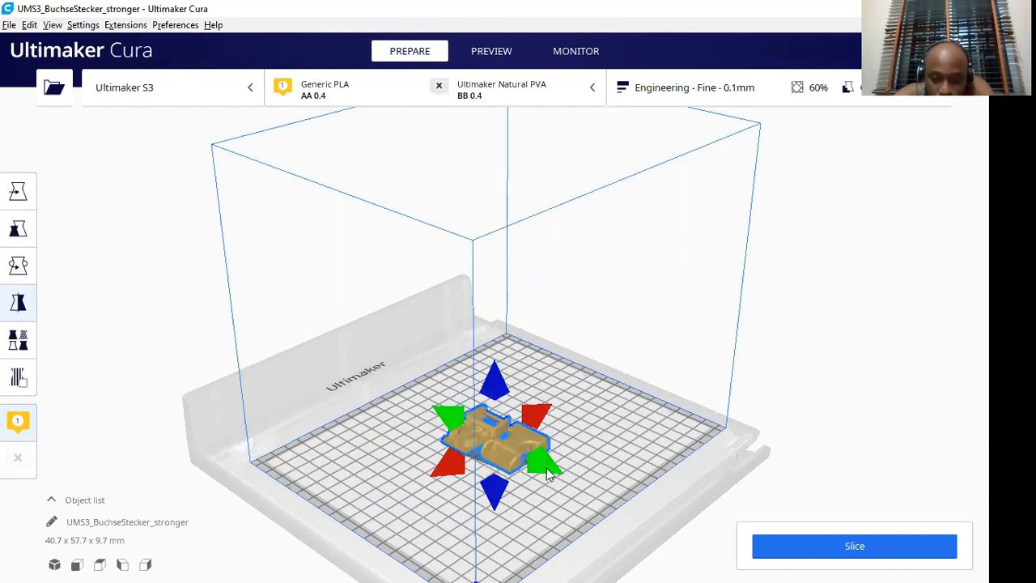
pyautogui.click(545, 468)
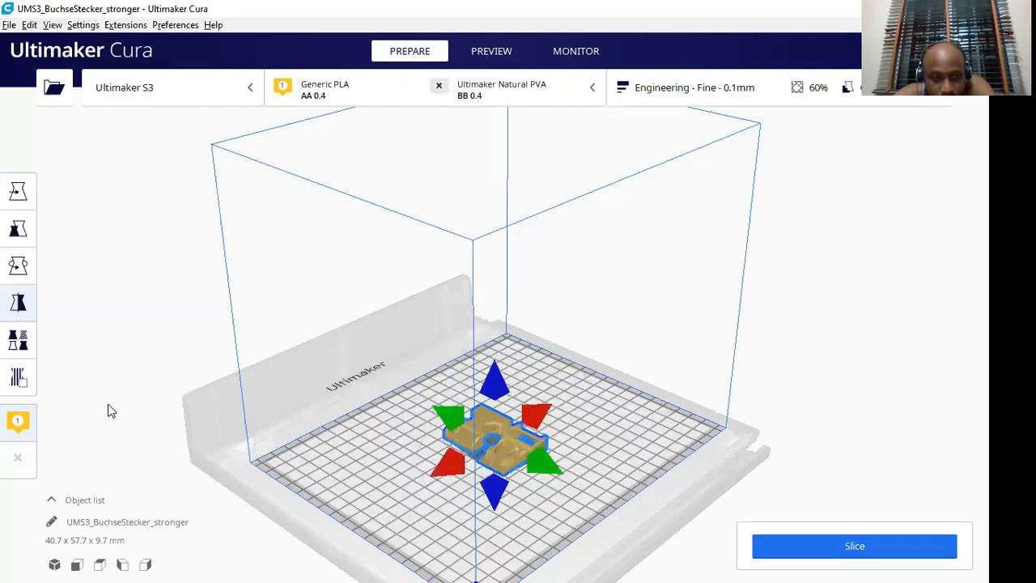
# Step: Try the mesh types Print as support, Modify settings for overlaps and Don't support overlaps, and return the model to Normal model
pyautogui.click(18, 341)
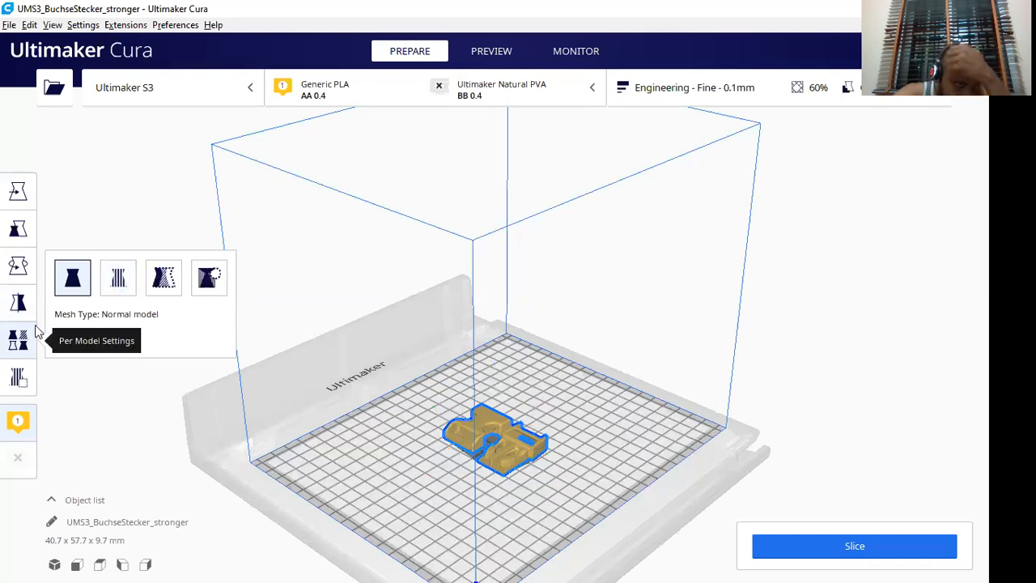
pyautogui.click(118, 291)
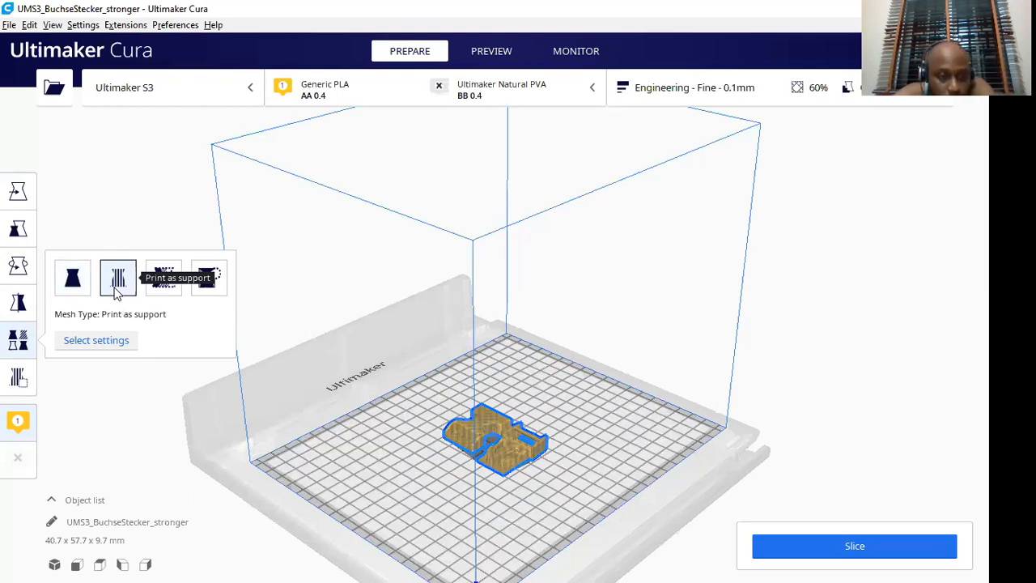
pyautogui.click(164, 289)
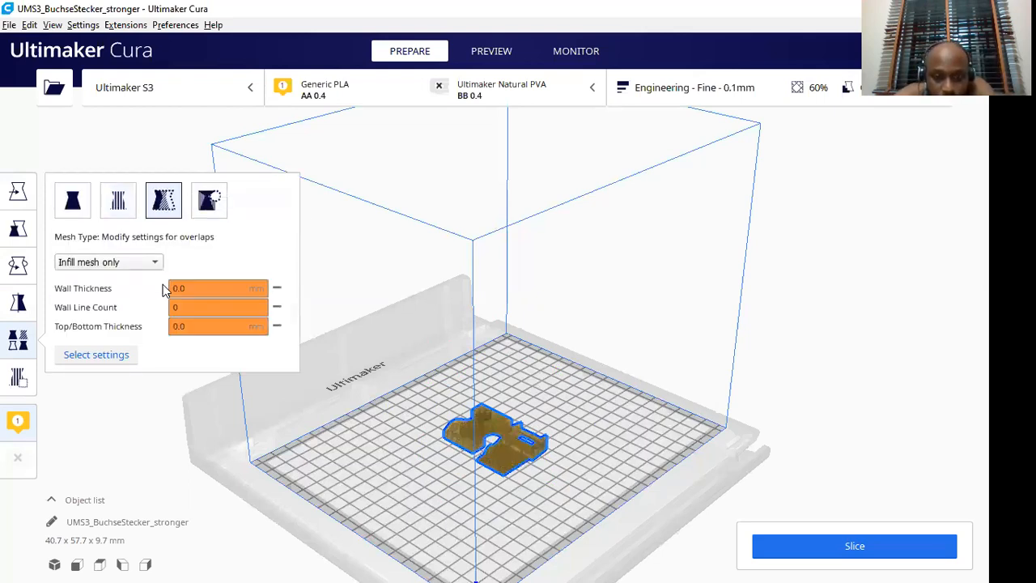
pyautogui.click(208, 204)
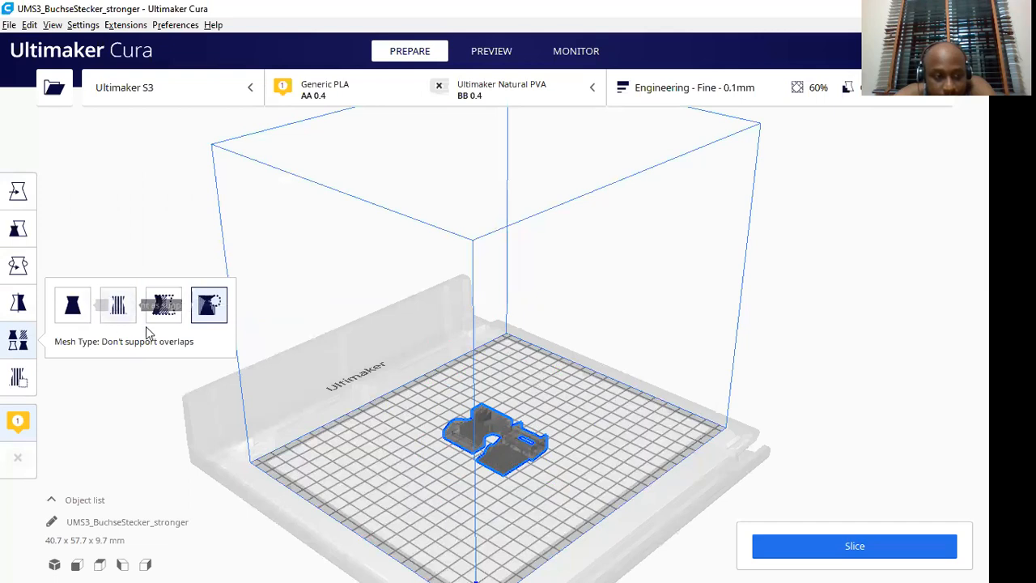
pyautogui.click(74, 308)
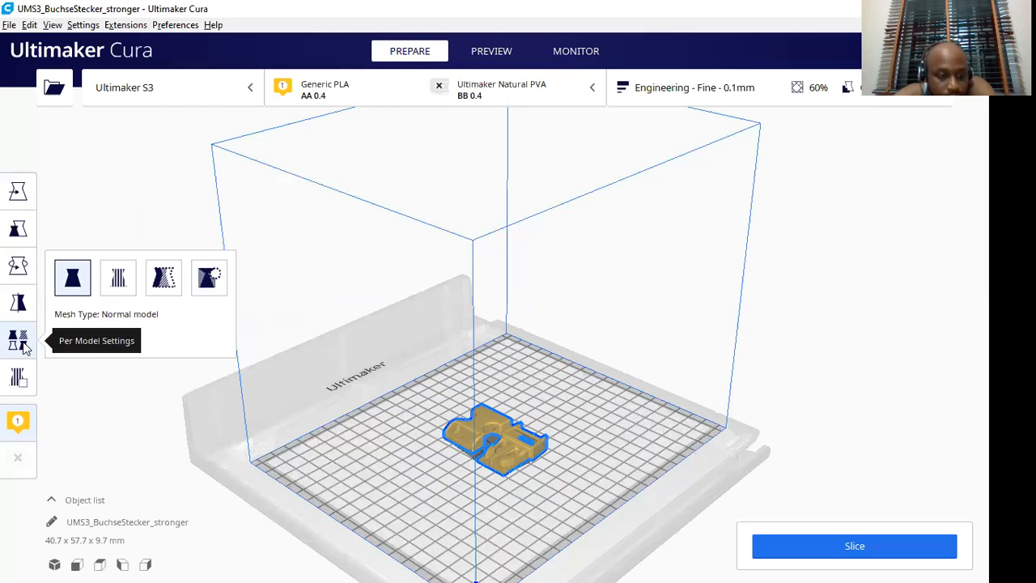
# Step: Activate the Support Blocker tool for the buckle model
pyautogui.click(19, 387)
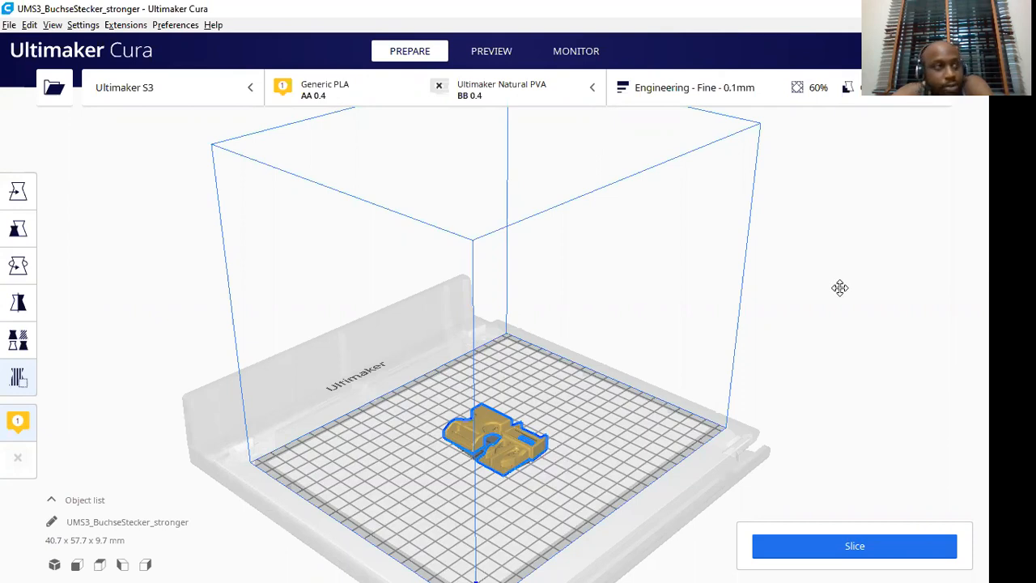
# Step: Slice the buckle model and open its layer preview
pyautogui.click(54, 563)
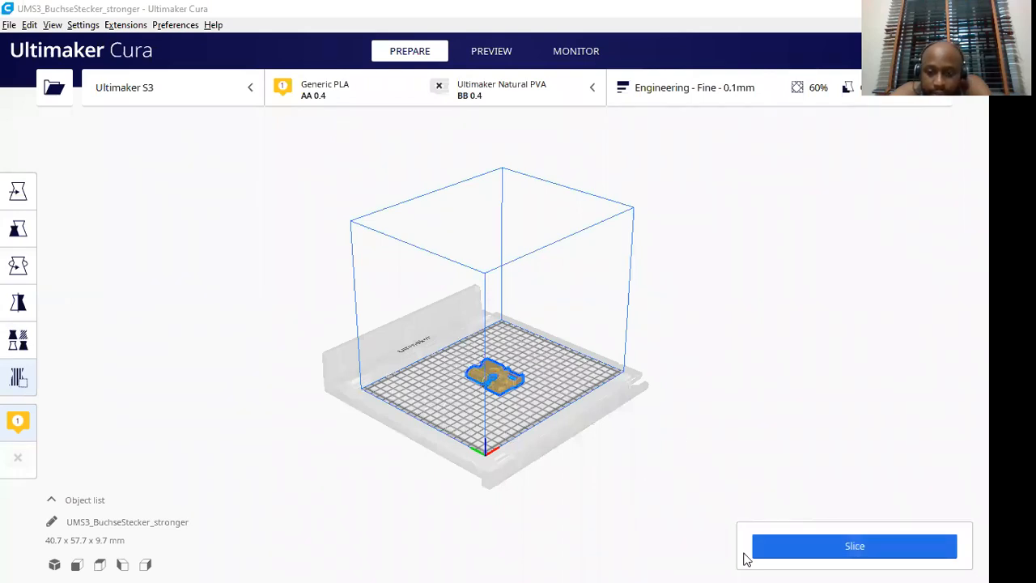
pyautogui.click(842, 558)
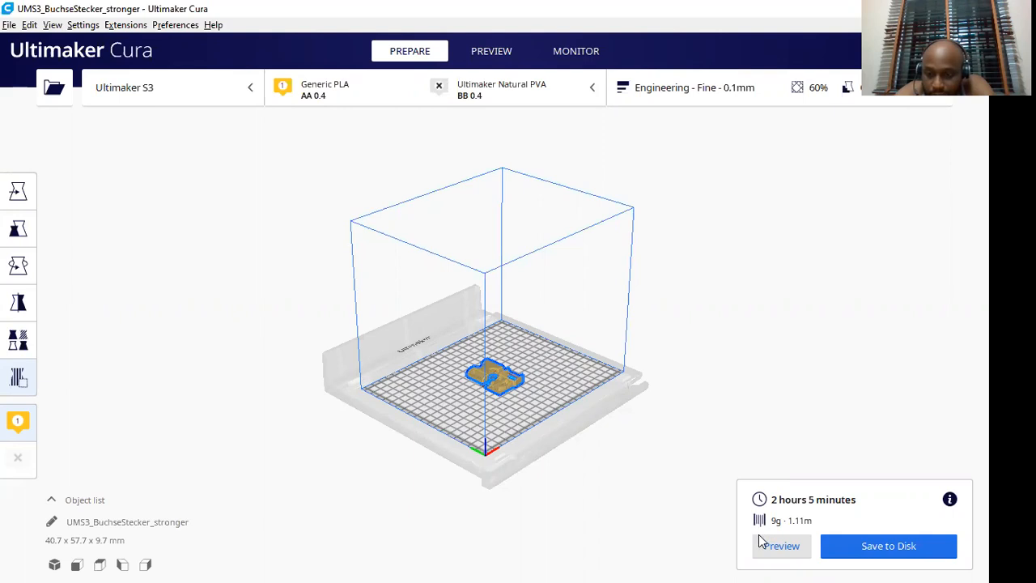
pyautogui.click(791, 555)
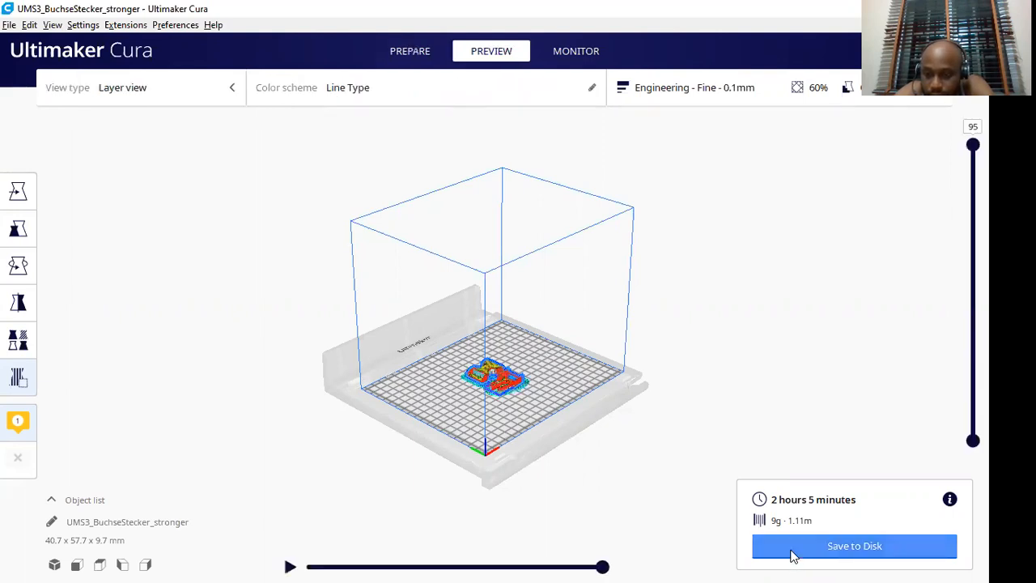
pyautogui.click(794, 555)
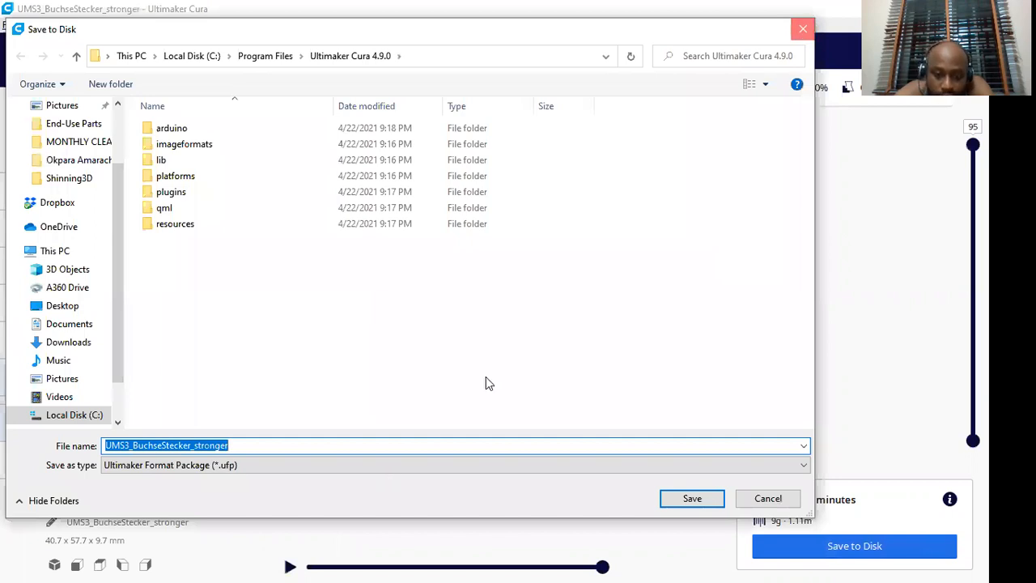
pyautogui.press('Escape')
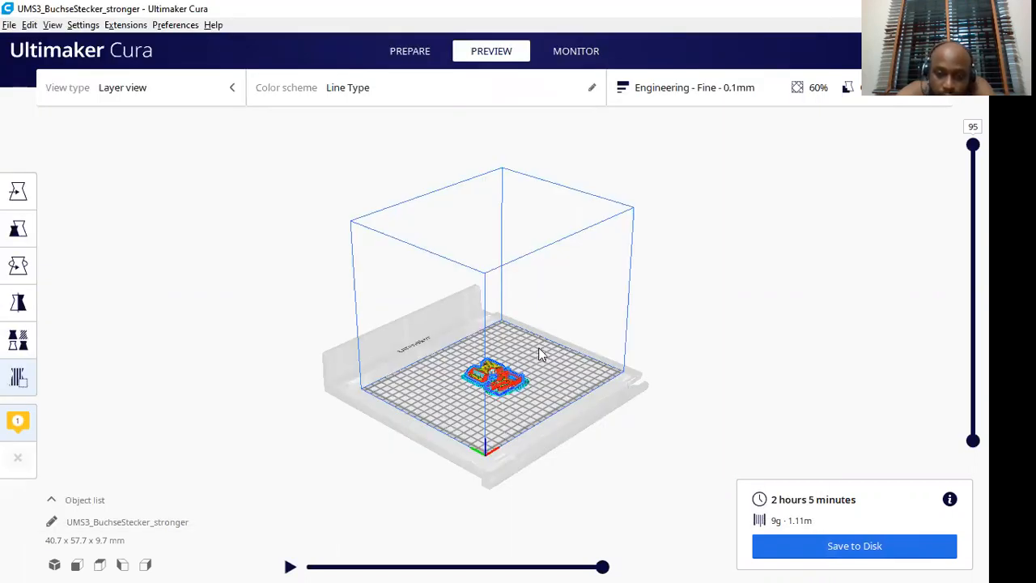
# Step: Play the toolpath simulation of the buckle's top layer and advance it to the end of the layer
pyautogui.scroll(1, 538, 347)
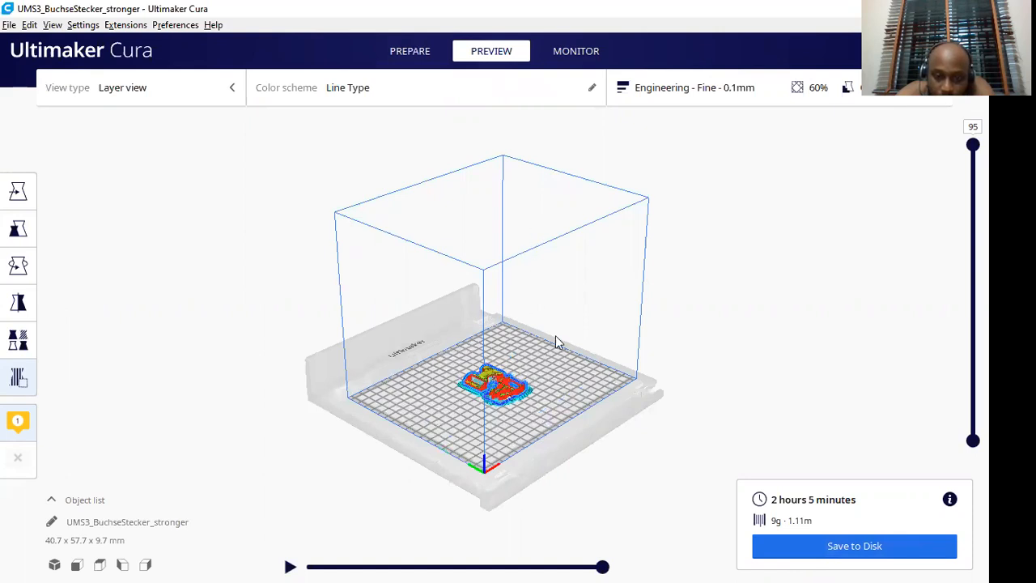
pyautogui.click(289, 566)
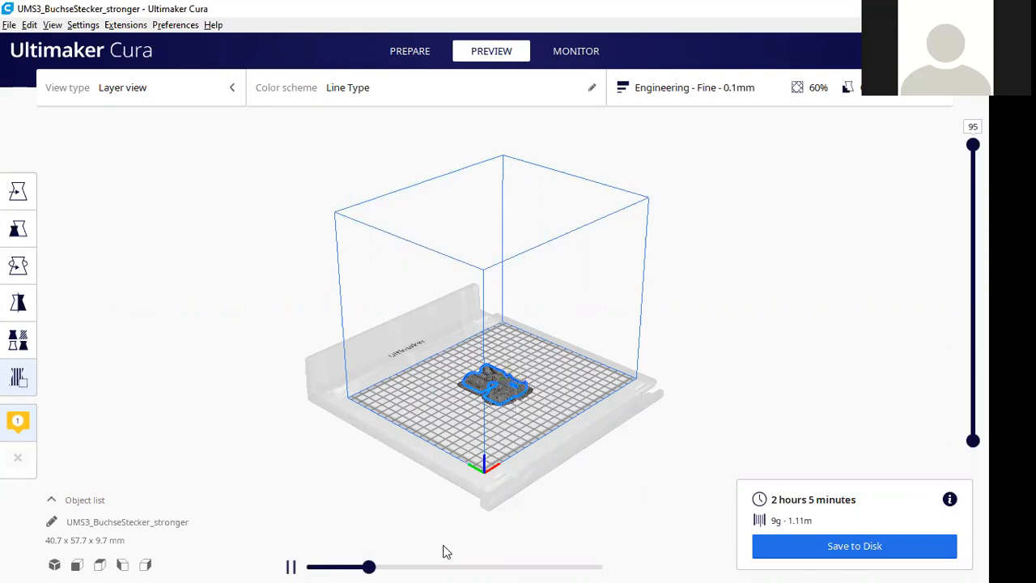
pyautogui.click(405, 565)
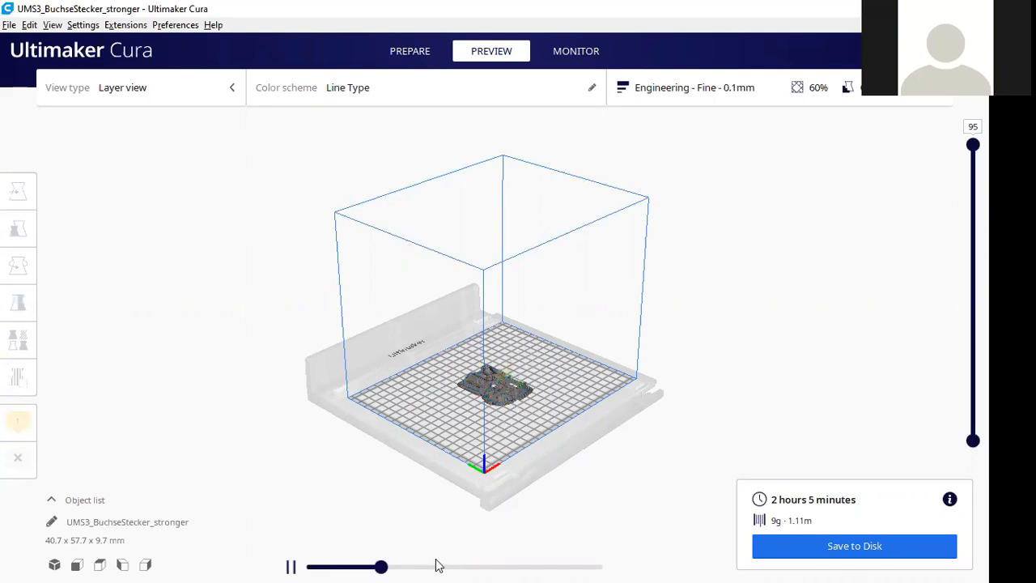
pyautogui.moveTo(388, 566); pyautogui.dragTo(625, 565)
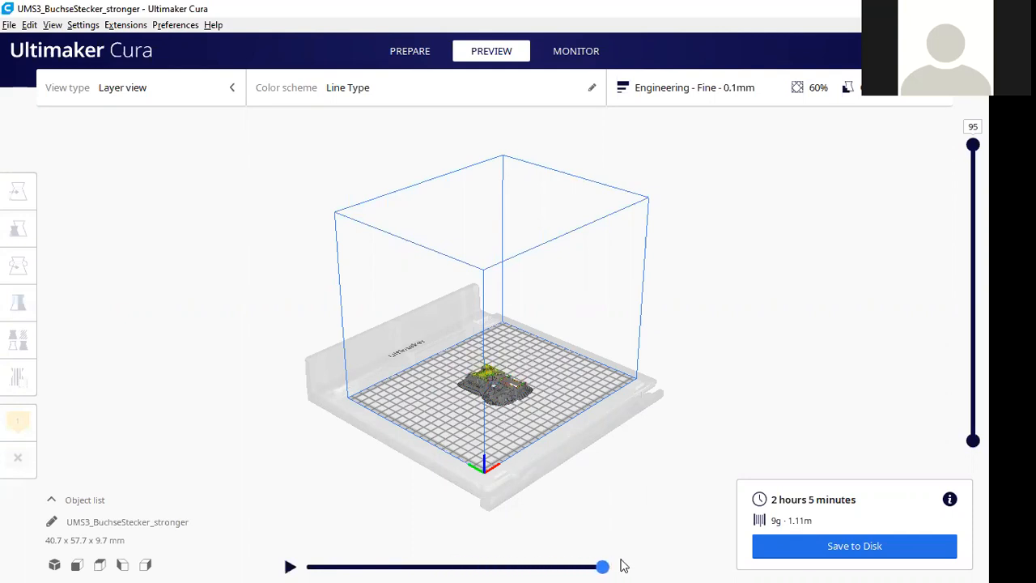
pyautogui.moveTo(973, 144)
pyautogui.mouseDown()
pyautogui.moveTo(973, 420)
pyautogui.moveTo(972, 144)
pyautogui.mouseUp()
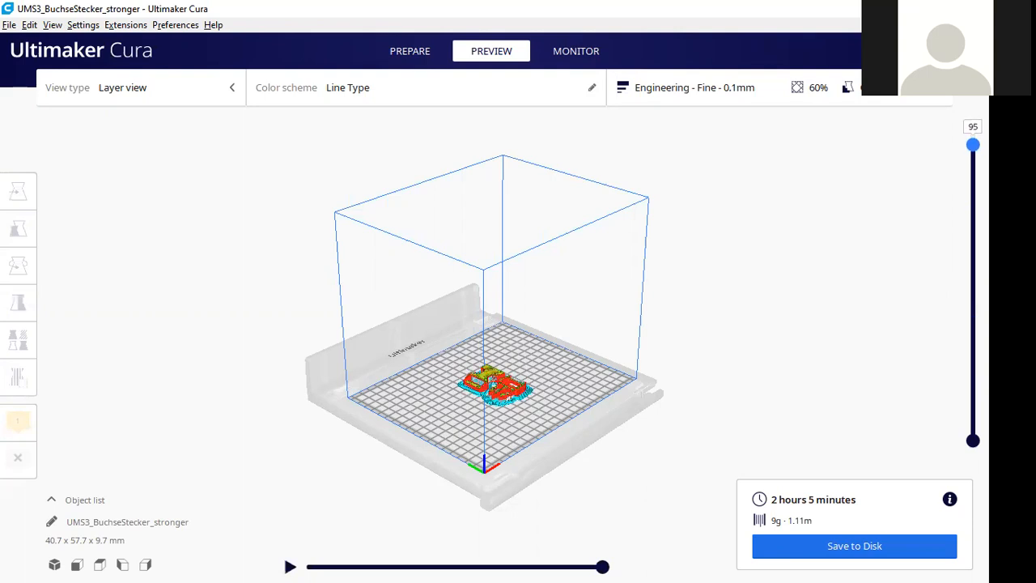